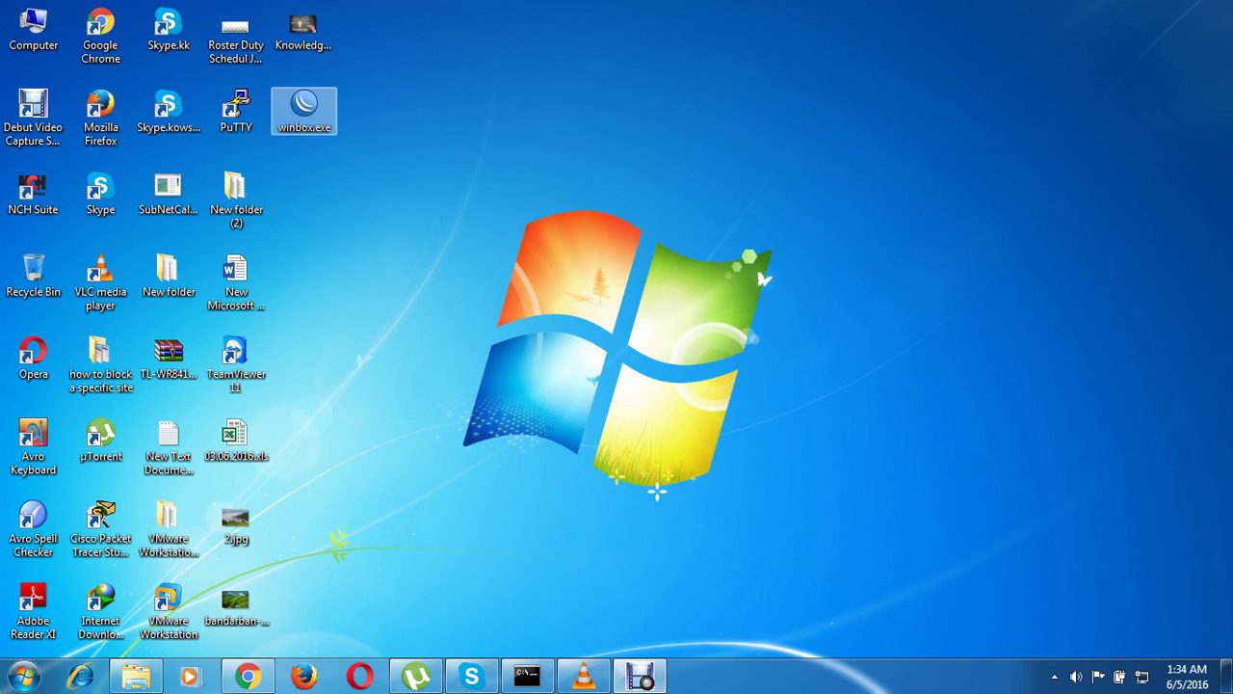
Launch the WinBox Loader from the selected winbox.exe desktop icon
{"action": "key", "text": "Return"}
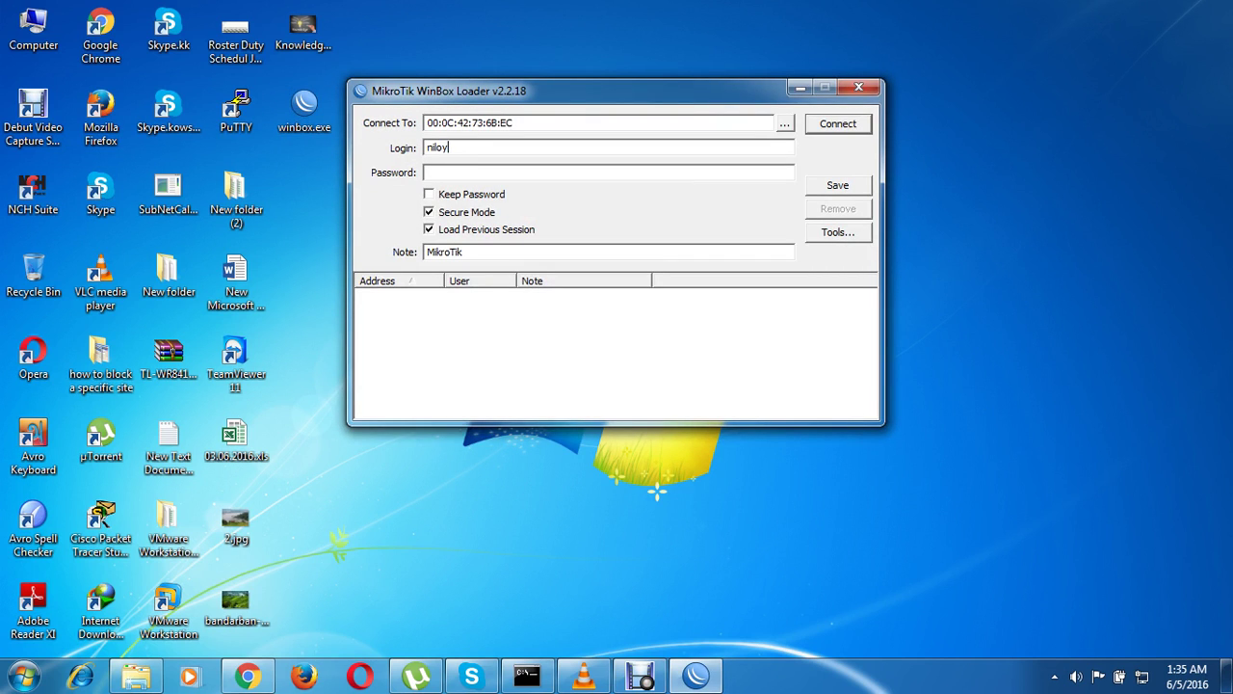
Try logging into the router as admin, dismissing the wrong username or password errors
{"action": "key", "text": "BackSpace"}
{"action": "key", "text": "BackSpace"}
{"action": "key", "text": "BackSpace"}
{"action": "key", "text": "BackSpace"}
{"action": "key", "text": "BackSpace"}
{"action": "type", "text": "admin"}
{"action": "key", "text": "Return"}
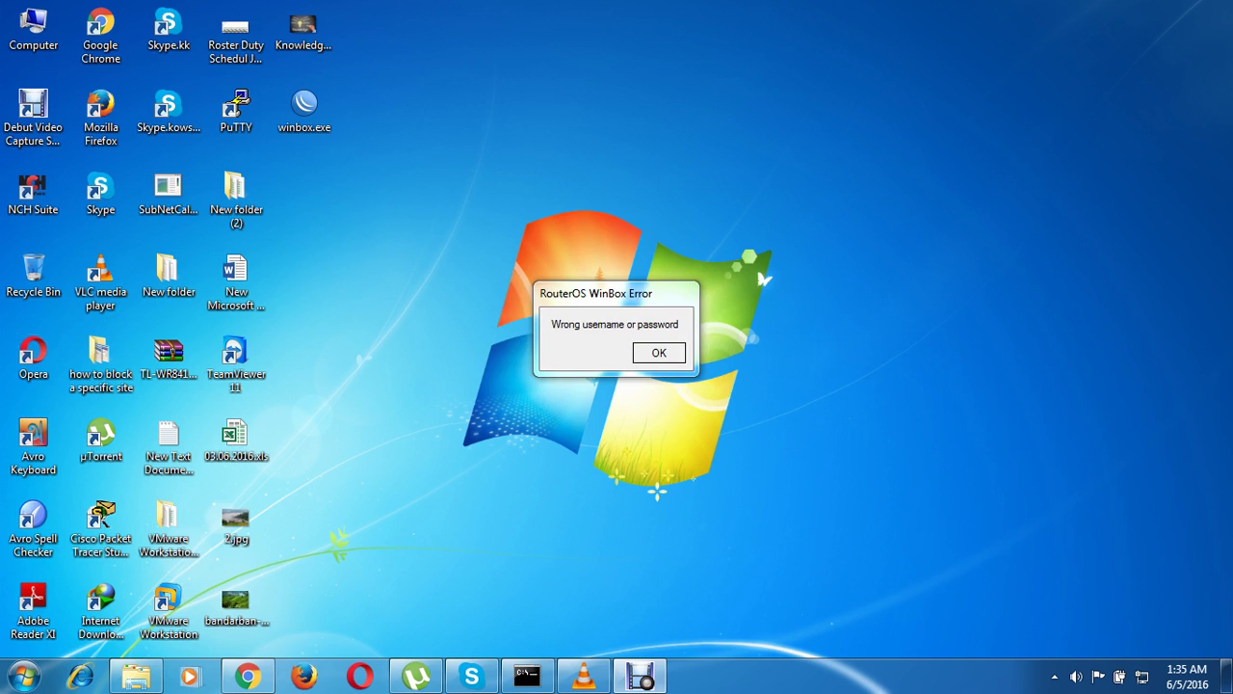
{"action": "key", "text": "Return"}
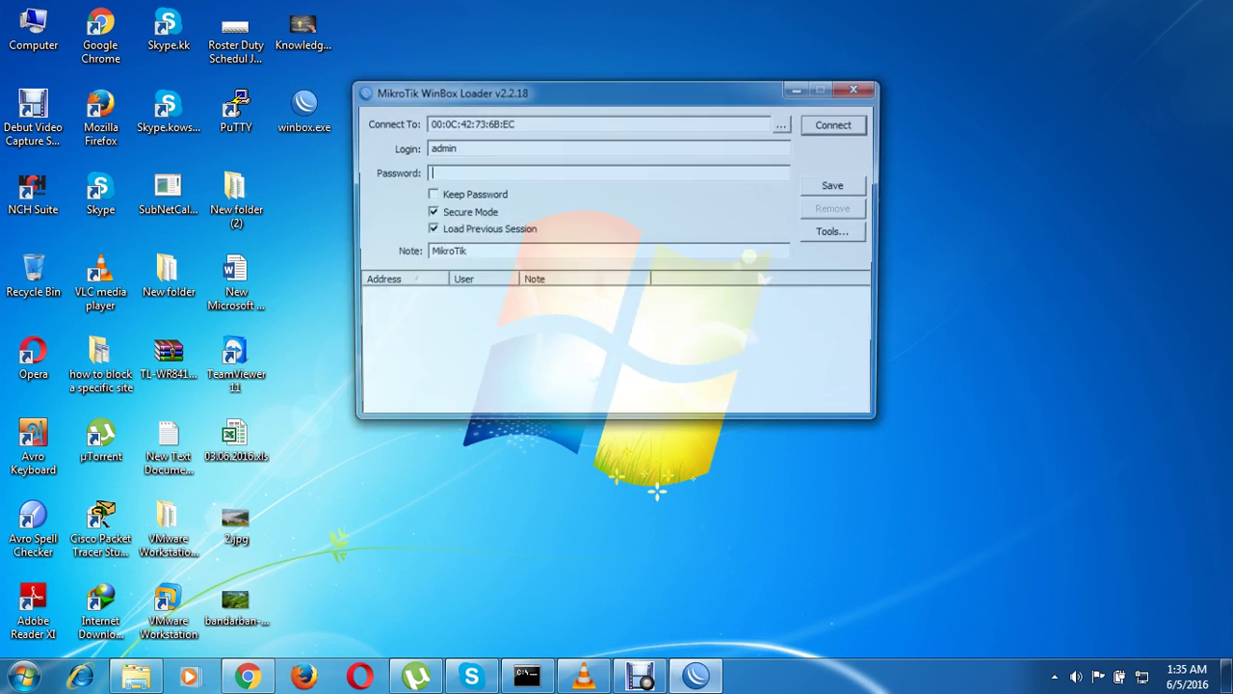
{"action": "type", "text": "*****"}
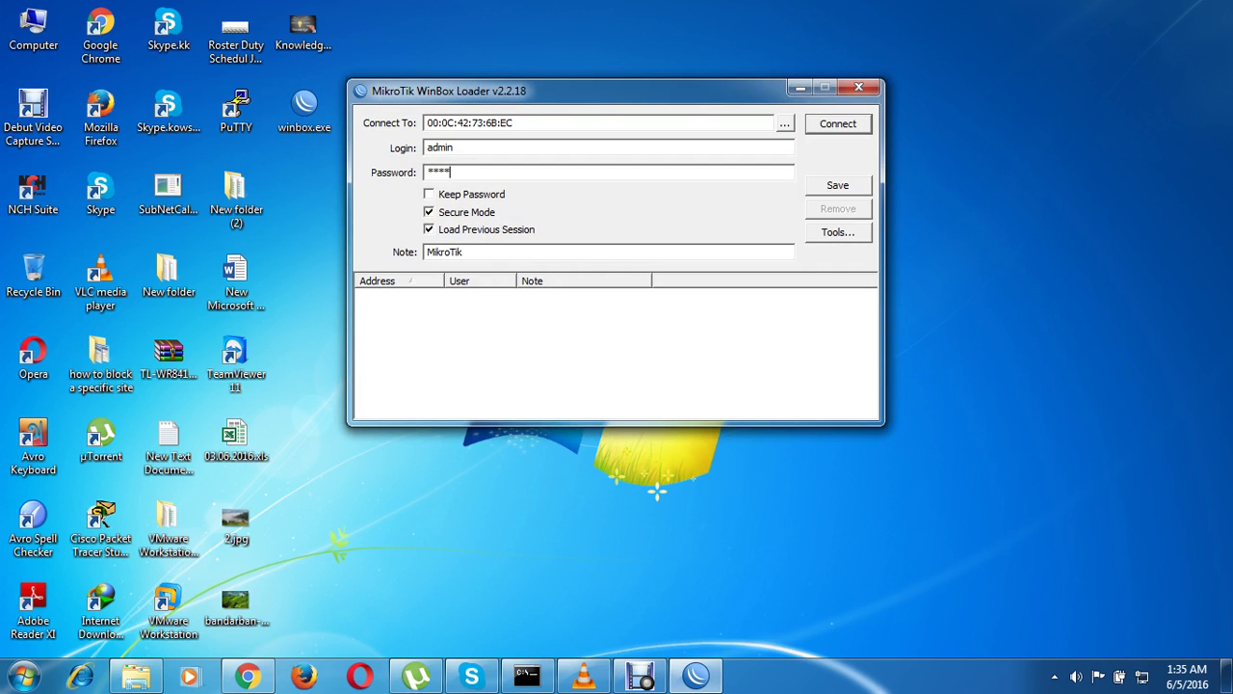
{"action": "key", "text": "Return"}
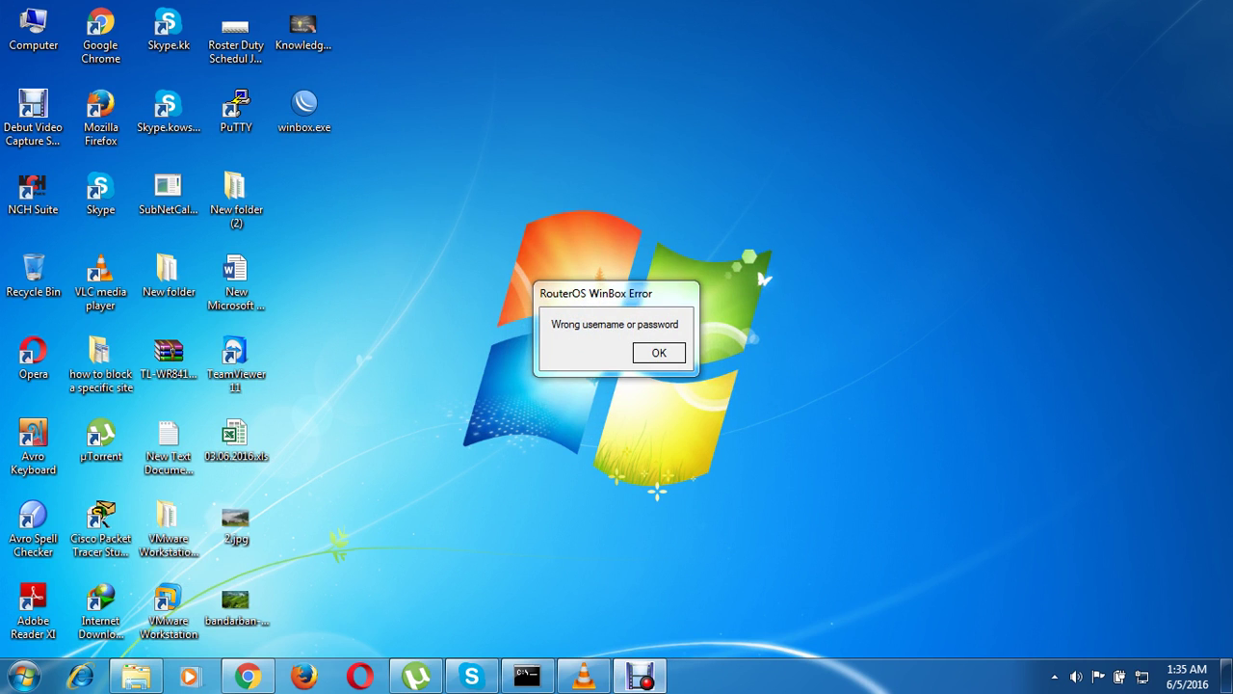
{"action": "key", "text": "Return"}
Reopen the loader and connect with another user's login name and password
{"action": "double_click", "coordinate": [304, 110]}
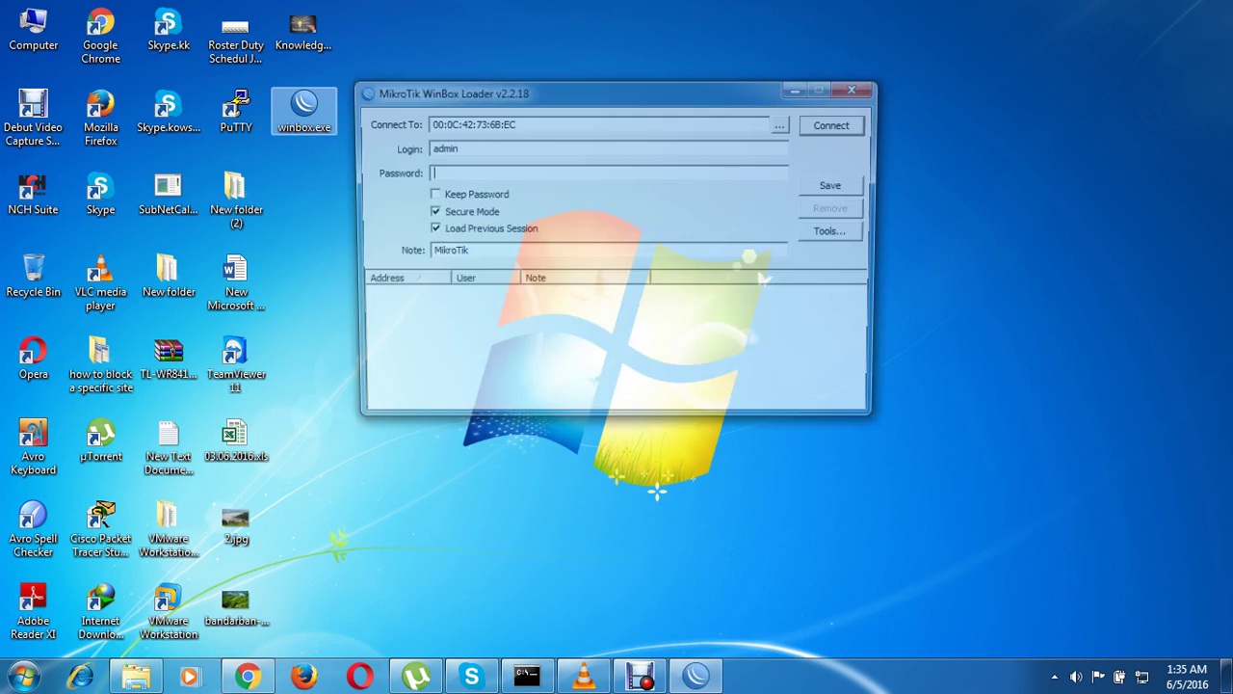
{"action": "key", "text": "shift+Tab"}
{"action": "type", "text": "admi"}
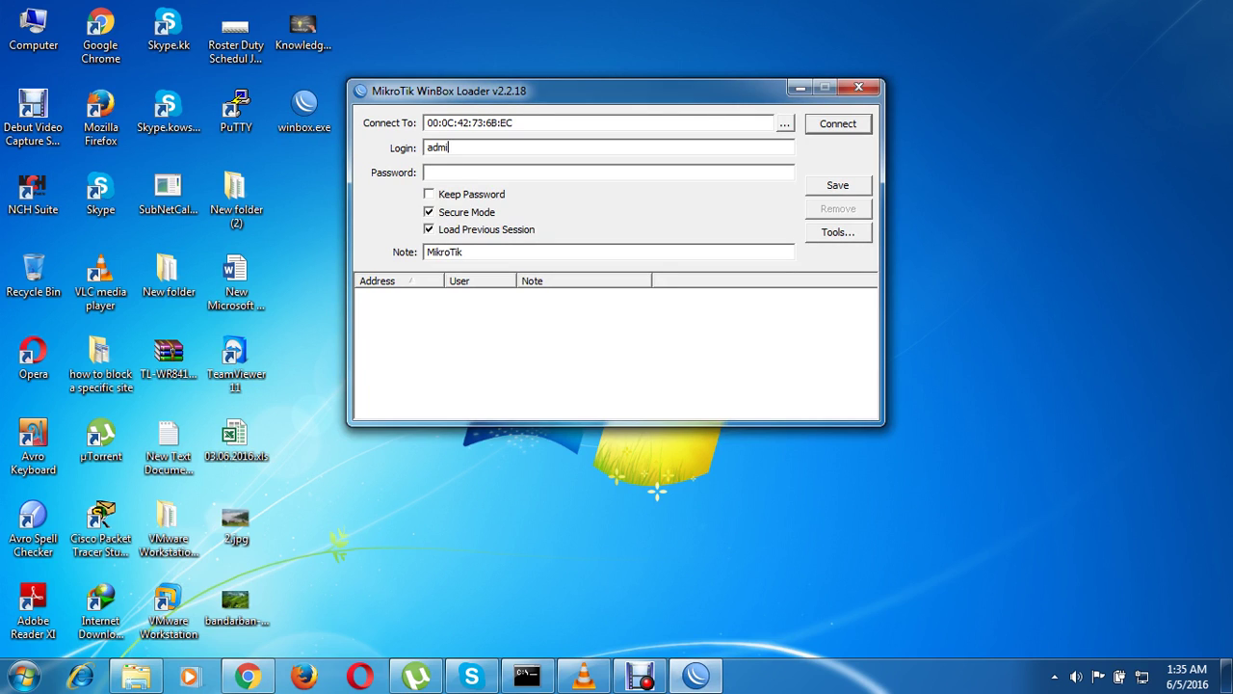
{"action": "key", "text": "BackSpace"}
{"action": "key", "text": "BackSpace"}
{"action": "key", "text": "BackSpace"}
{"action": "key", "text": "BackSpace"}
{"action": "type", "text": "niloy"}
{"action": "key", "text": "Tab"}
{"action": "type", "text": "*****"}
{"action": "key", "text": "Return"}
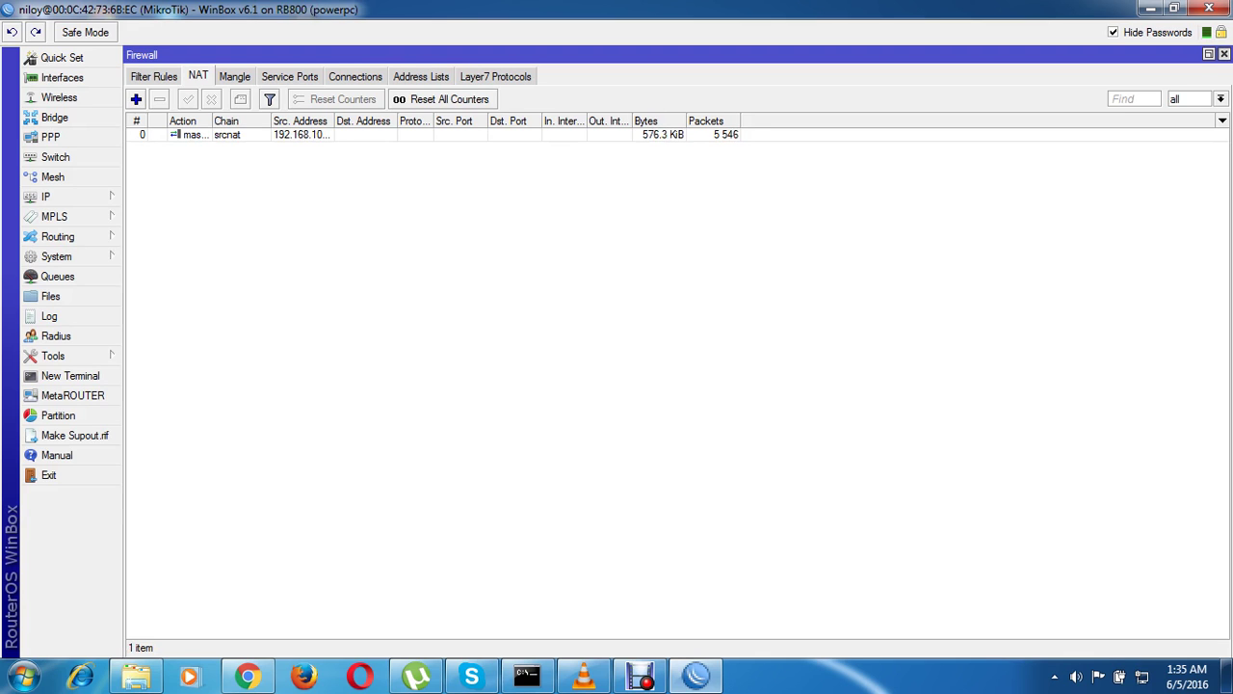
Close the Firewall, Address List, PPP, Wireless Tables and User List windows, then open System > Users
{"action": "left_click", "coordinate": [1224, 54]}
{"action": "left_click", "coordinate": [1224, 54]}
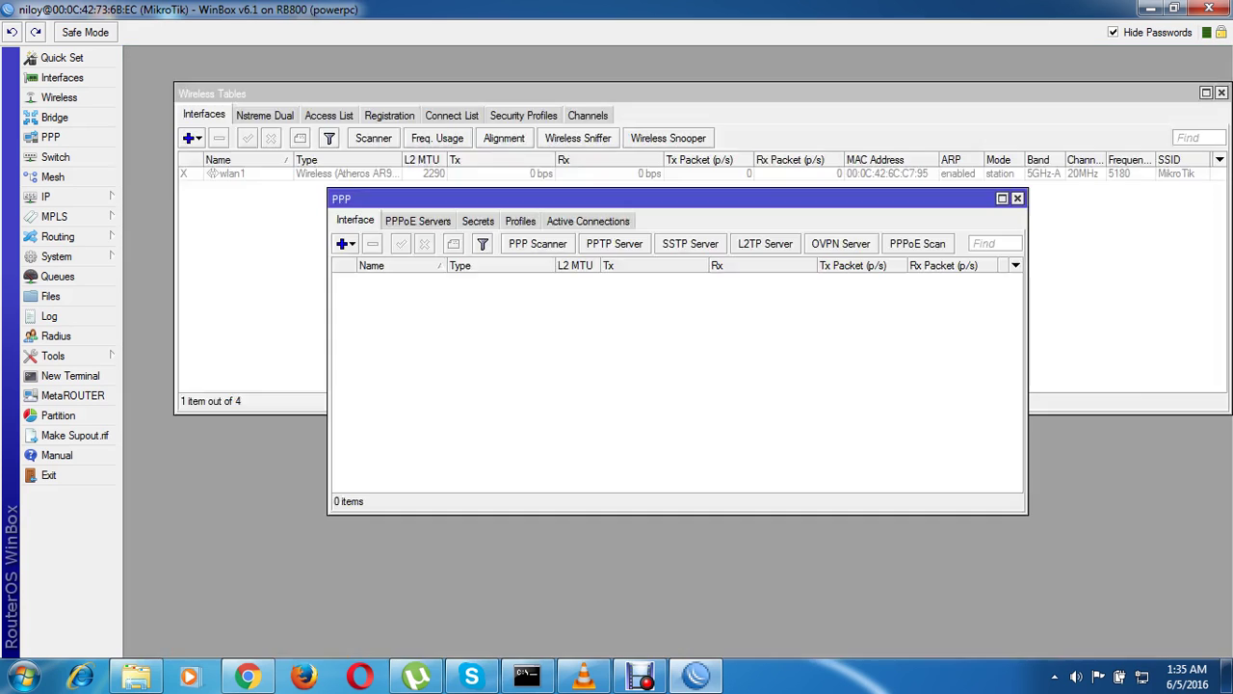
{"action": "left_click", "coordinate": [1017, 198]}
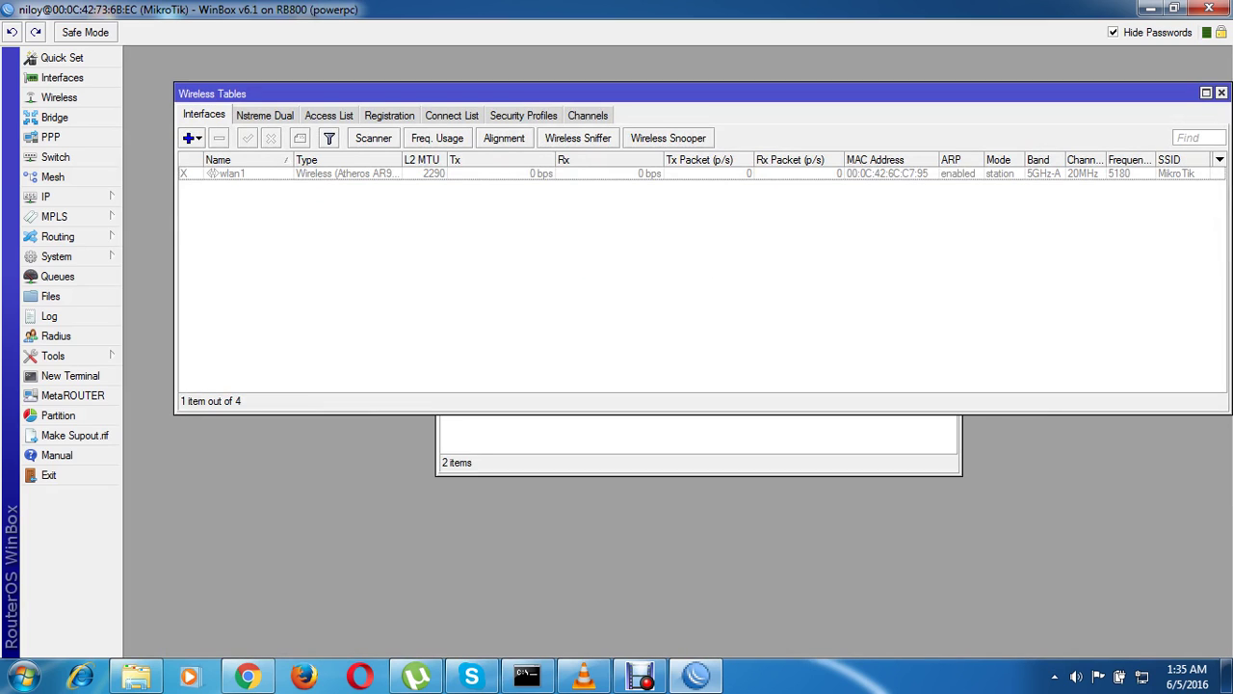
{"action": "left_click", "coordinate": [1221, 93]}
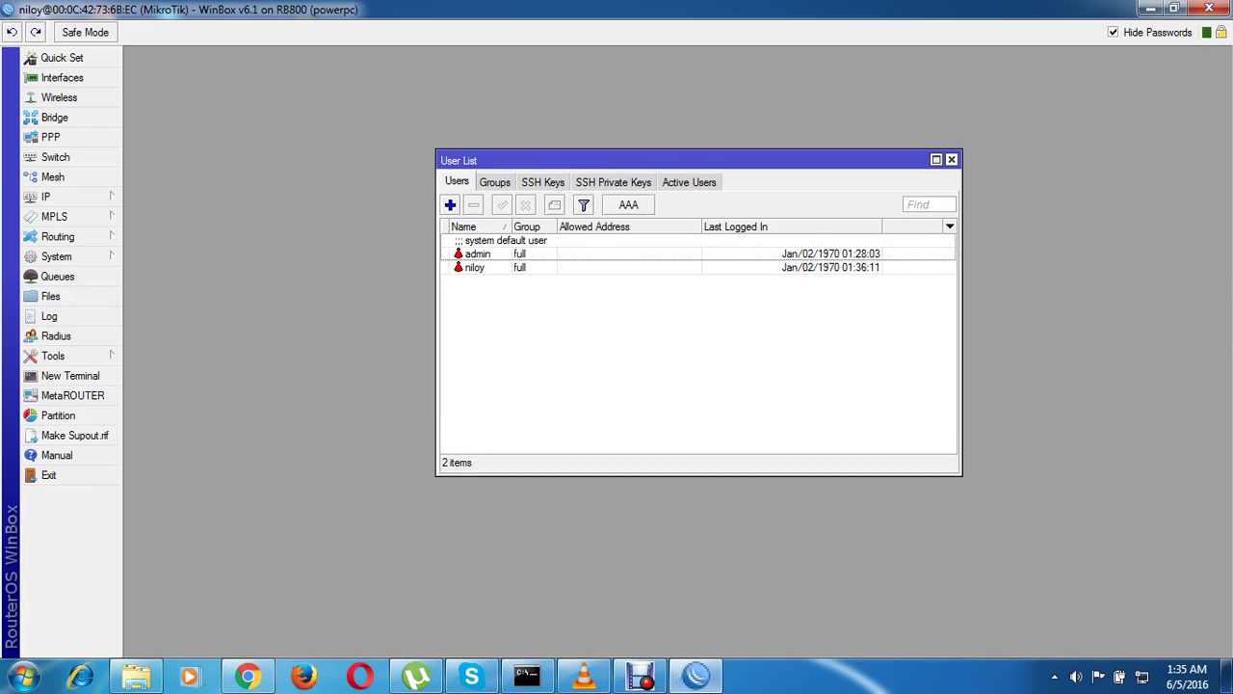
{"action": "left_click", "coordinate": [951, 159]}
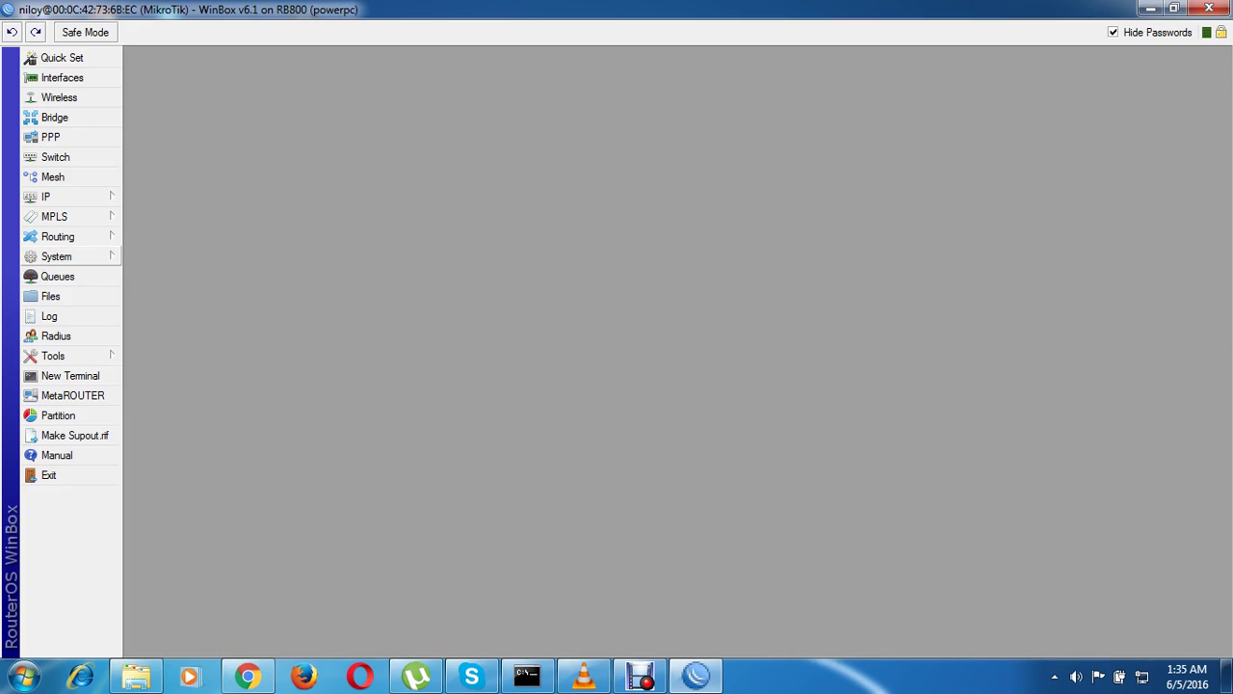
{"action": "left_click", "coordinate": [56, 257]}
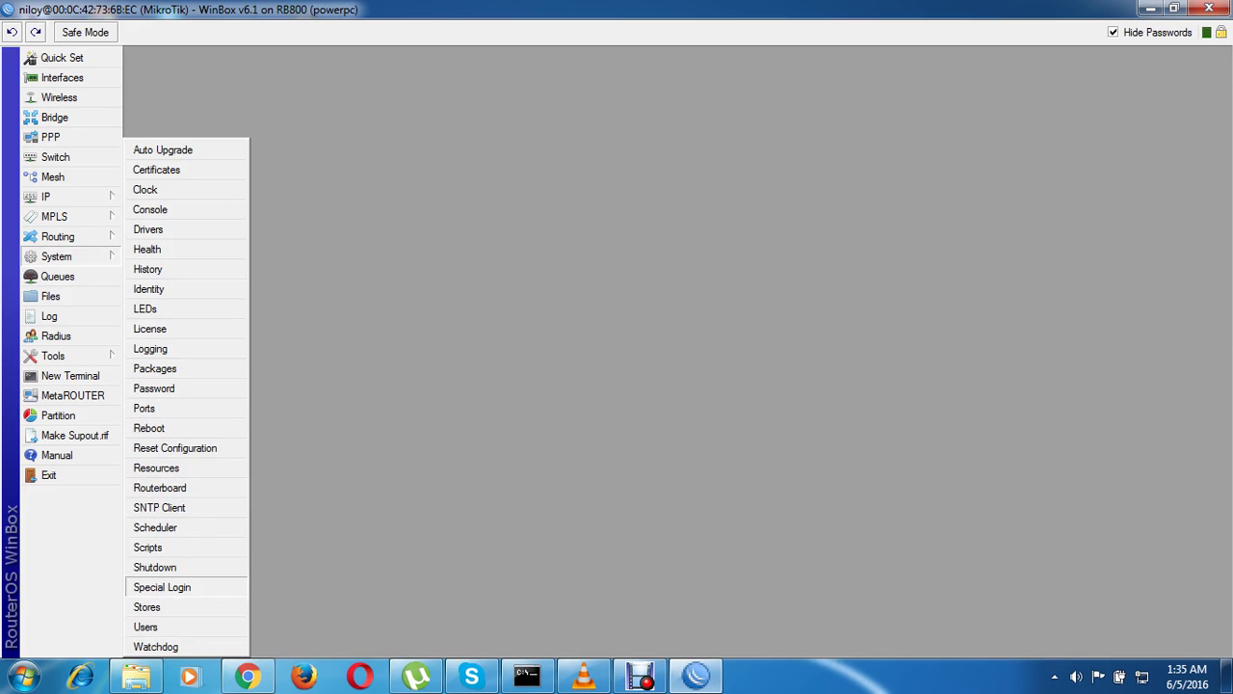
{"action": "left_click", "coordinate": [146, 626]}
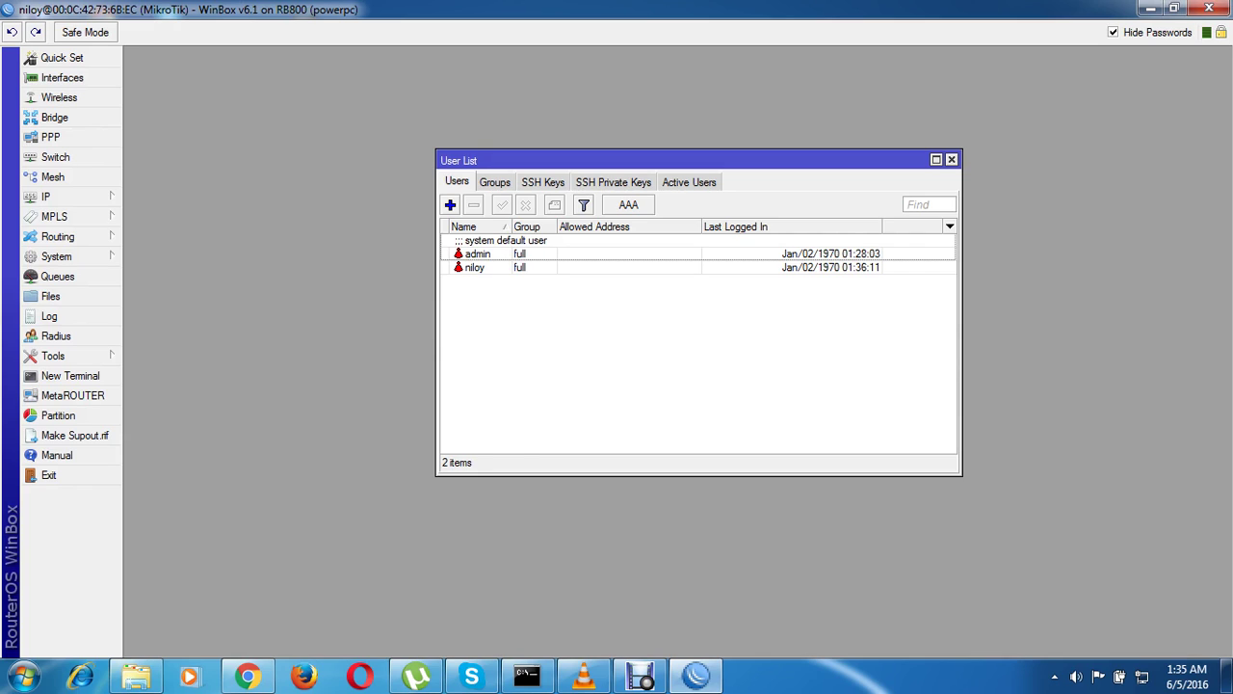
Remove the extra full-group user, then create a read-group user with its own password
{"action": "left_click", "coordinate": [475, 267]}
{"action": "left_click", "coordinate": [473, 204]}
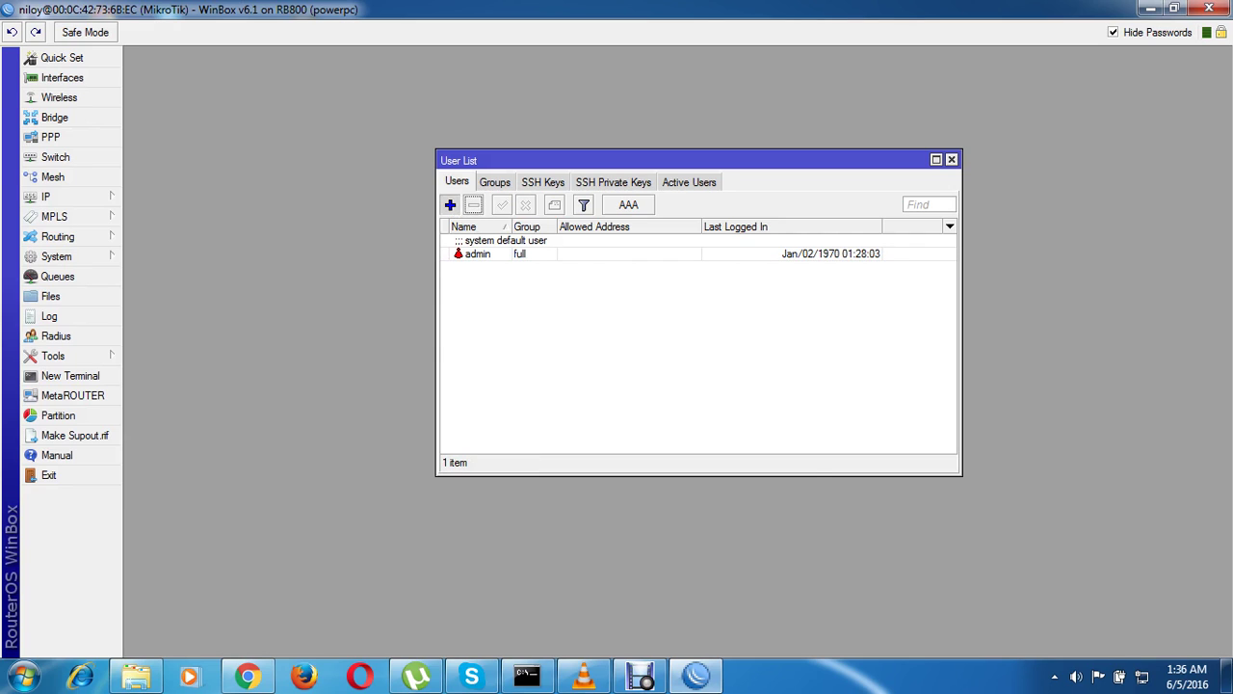
{"action": "left_click", "coordinate": [449, 204]}
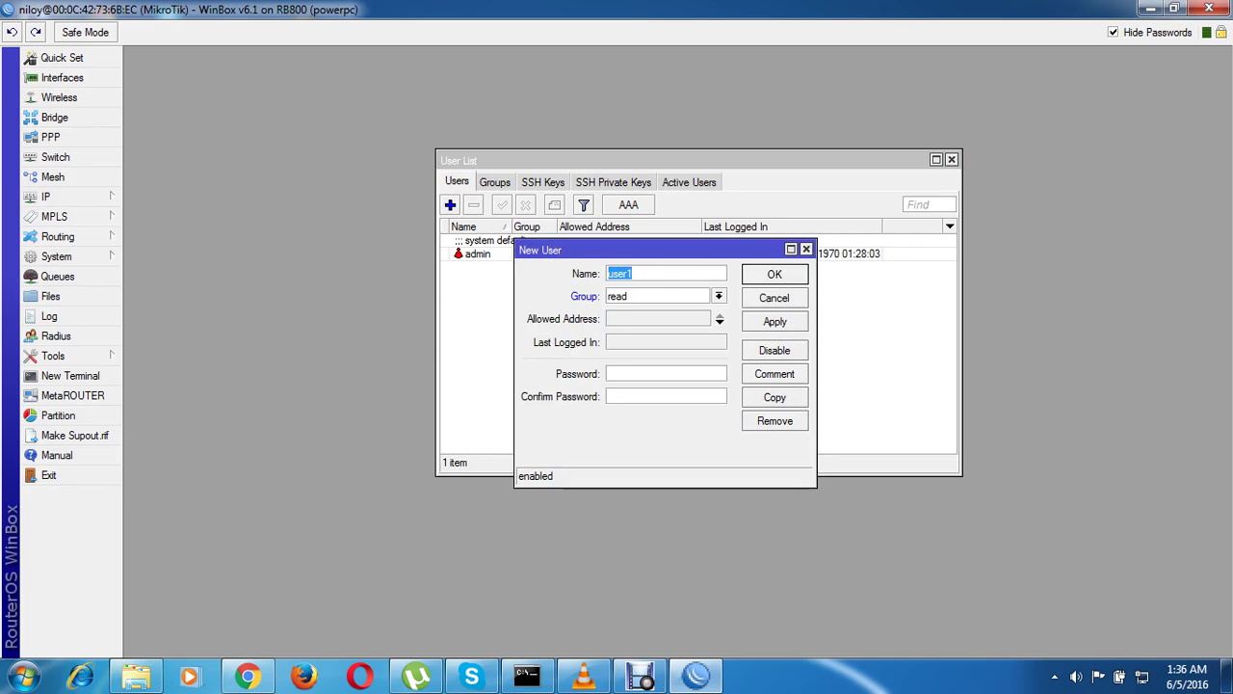
{"action": "key", "text": "BackSpace"}
{"action": "type", "text": "kowshik"}
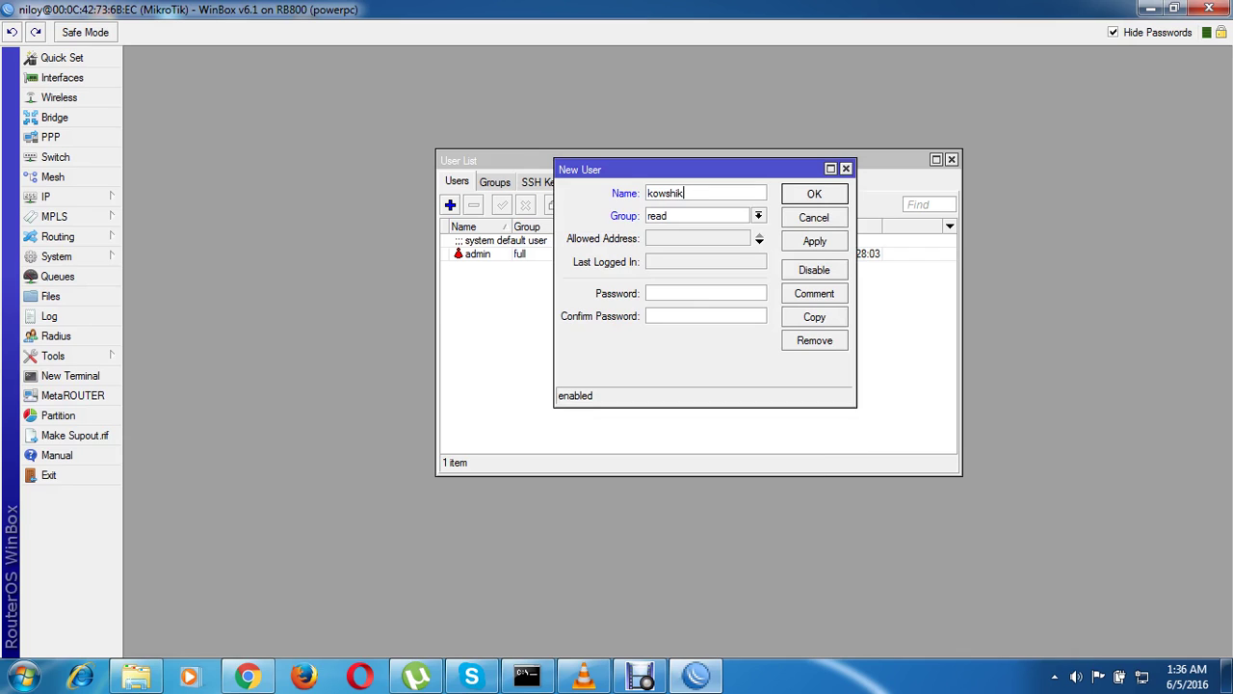
{"action": "left_click", "coordinate": [705, 292]}
{"action": "type", "text": "**********"}
{"action": "key", "text": "Return"}
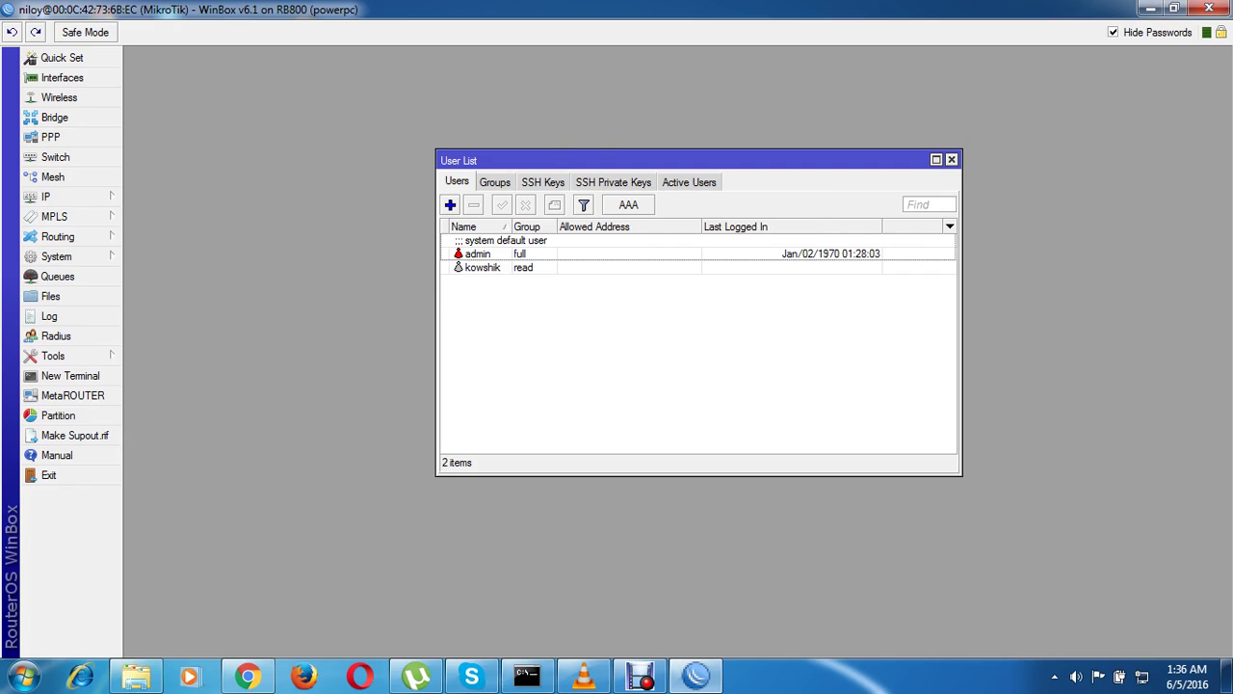
Create another new user and set its group to write
{"action": "left_click", "coordinate": [450, 204]}
{"action": "key", "text": "BackSpace"}
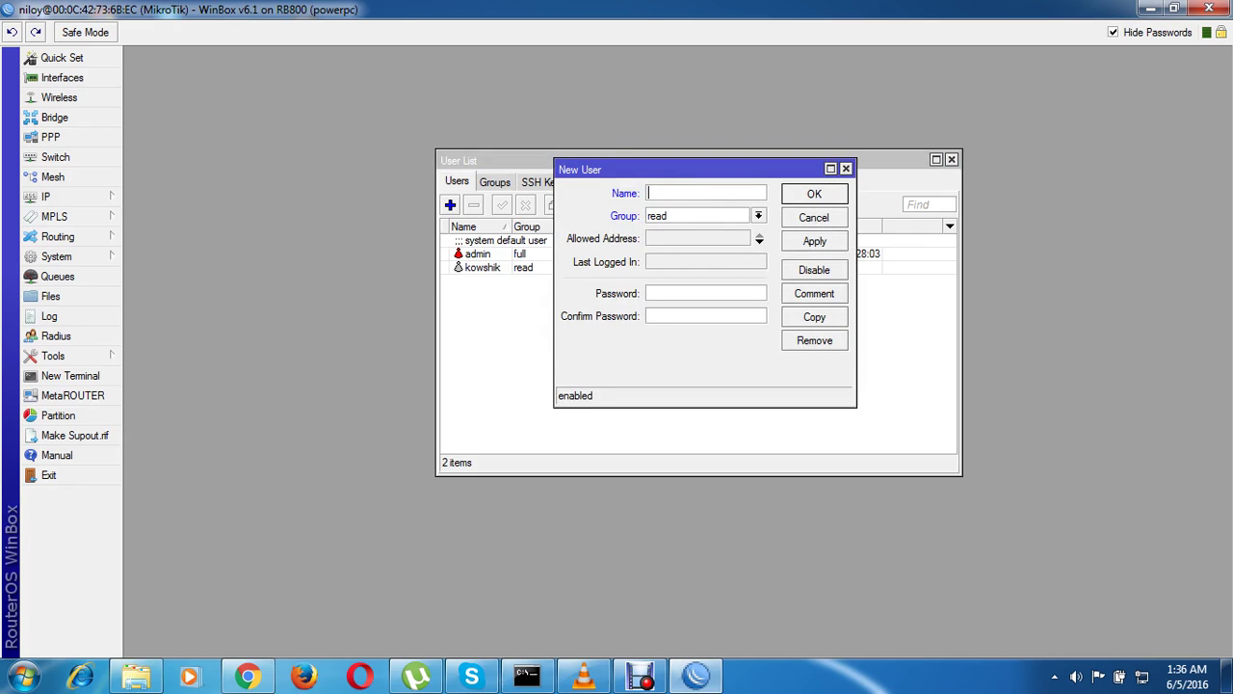
{"action": "type", "text": "jumperhill"}
{"action": "key", "text": "Tab"}
{"action": "key", "text": "Down"}
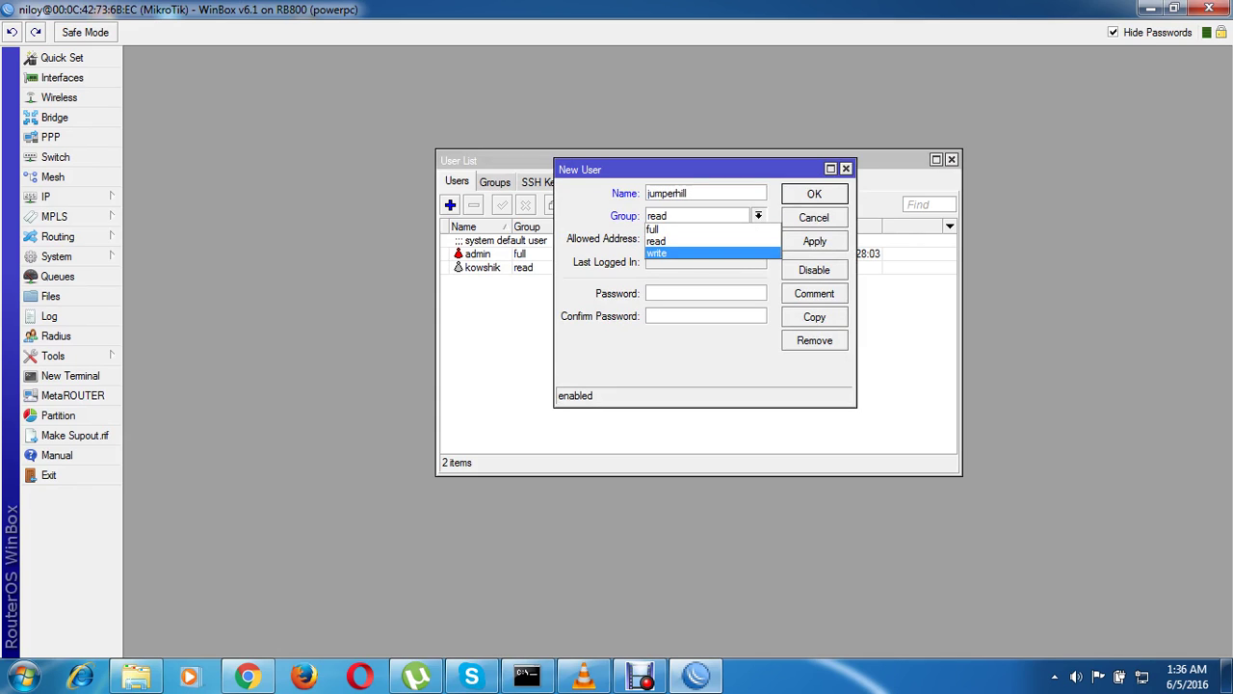
{"action": "key", "text": "Return"}
Enter and confirm the write user's password, then apply and close its settings
{"action": "key", "text": "Tab"}
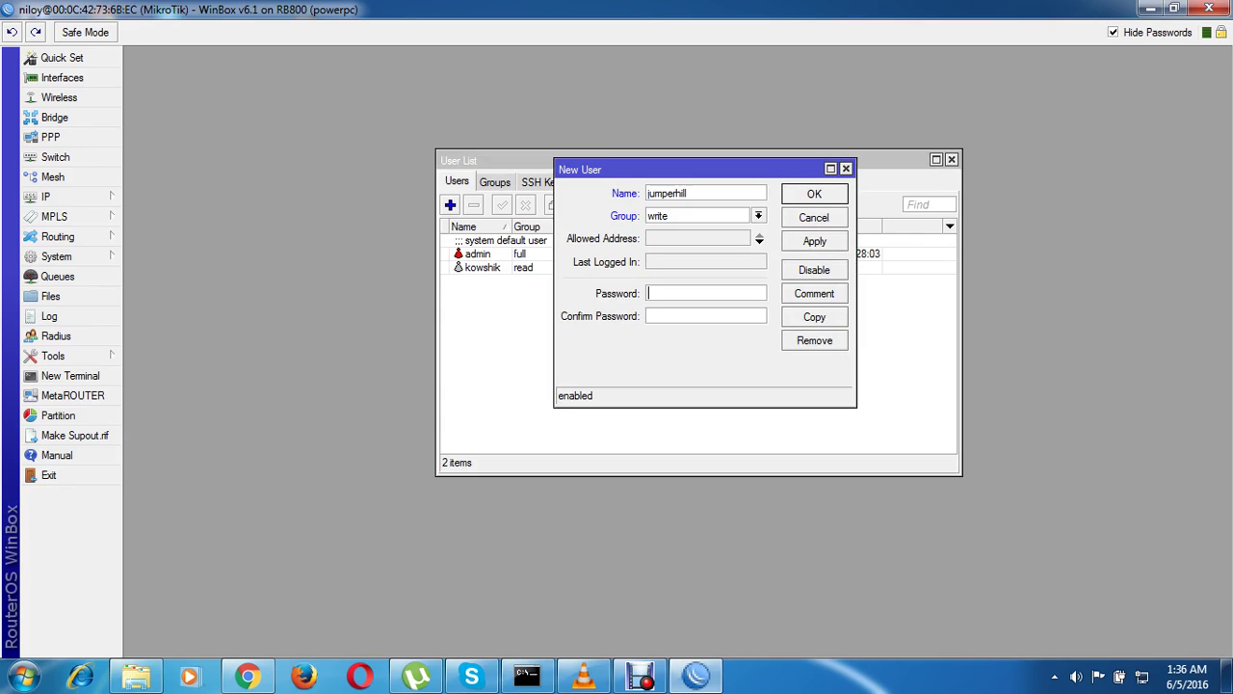
{"action": "type", "text": "*****"}
{"action": "key", "text": "Tab"}
{"action": "type", "text": "*****"}
{"action": "key", "text": "Tab"}
{"action": "key", "text": "Tab"}
{"action": "key", "text": "Tab"}
{"action": "key", "text": "space"}
{"action": "key", "text": "Return"}
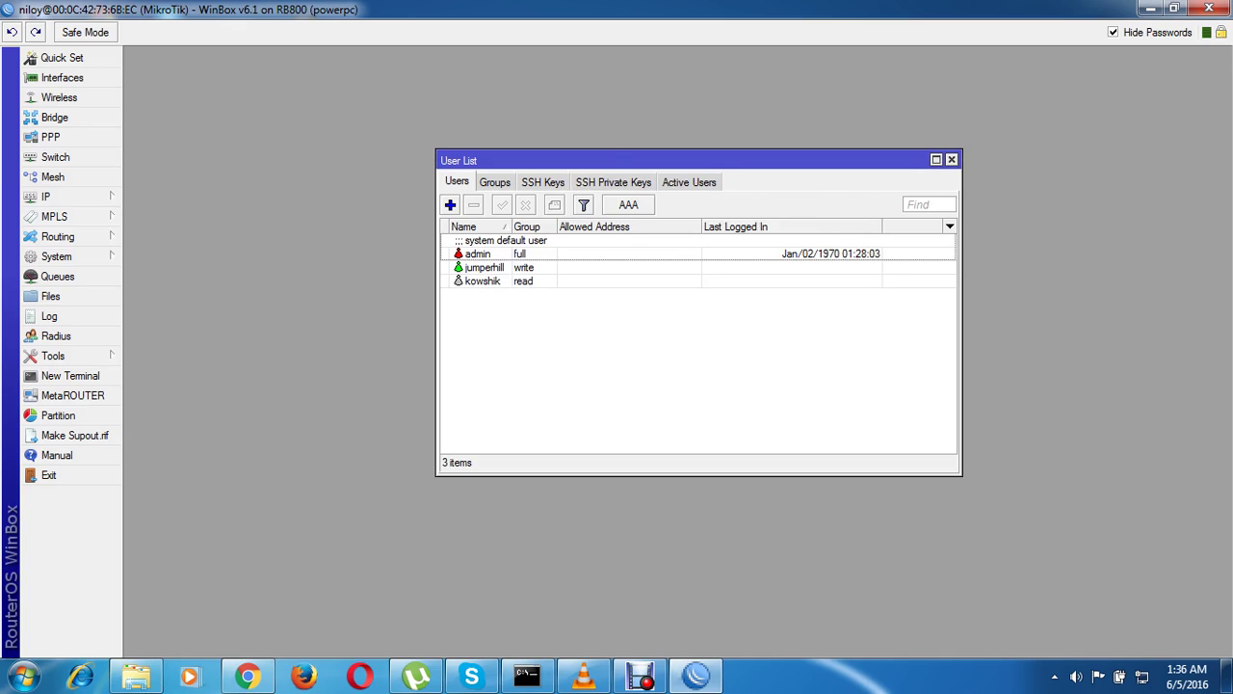
Start a new user with its login name and keep the group set to full
{"action": "key", "text": "Insert"}
{"action": "key", "text": "BackSpace"}
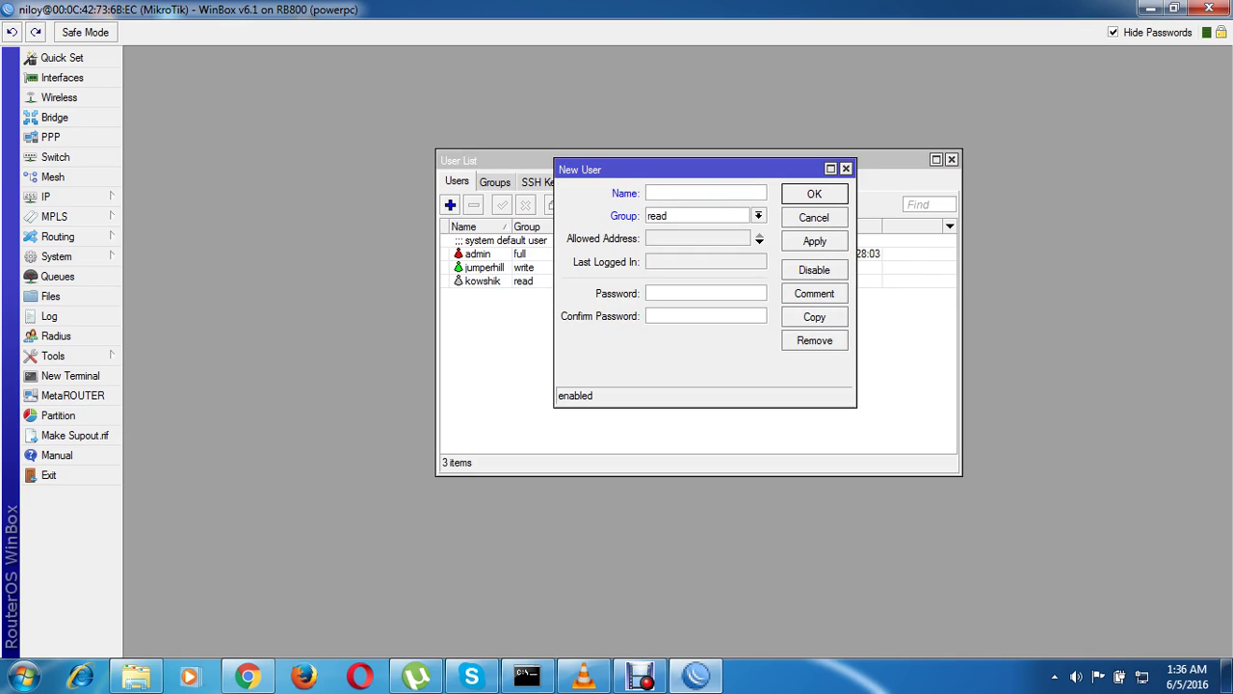
{"action": "type", "text": "niloy"}
{"action": "left_click", "coordinate": [759, 215]}
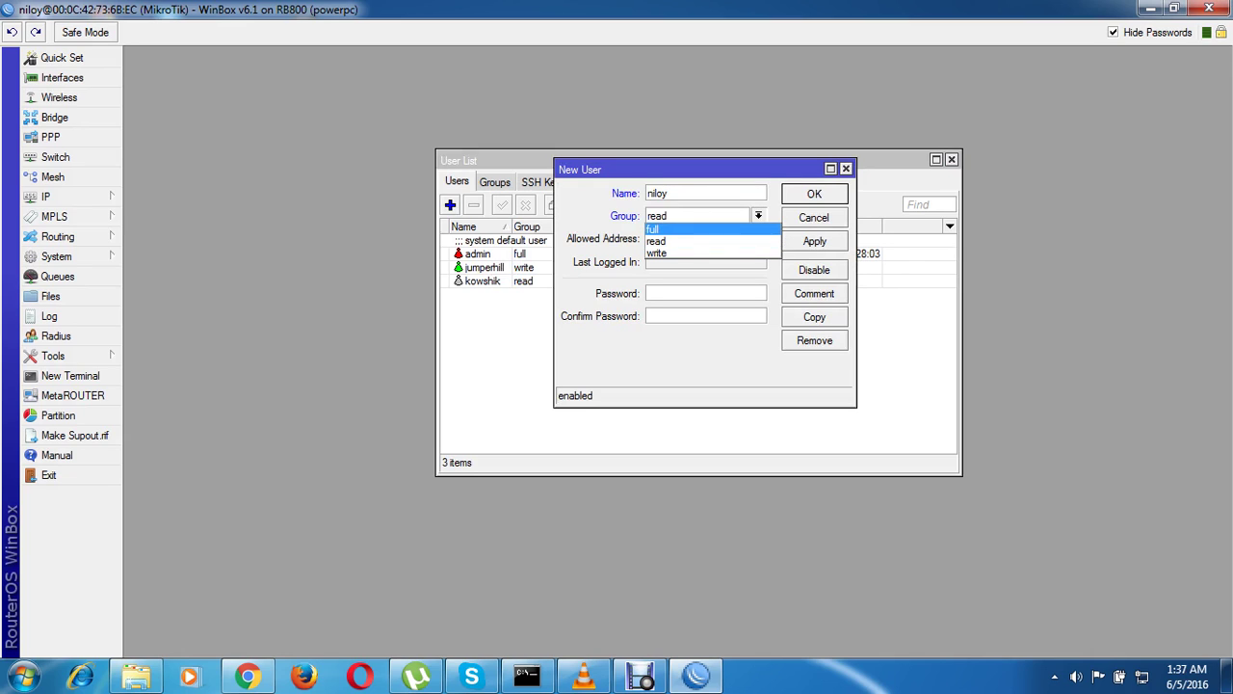
{"action": "key", "text": "Return"}
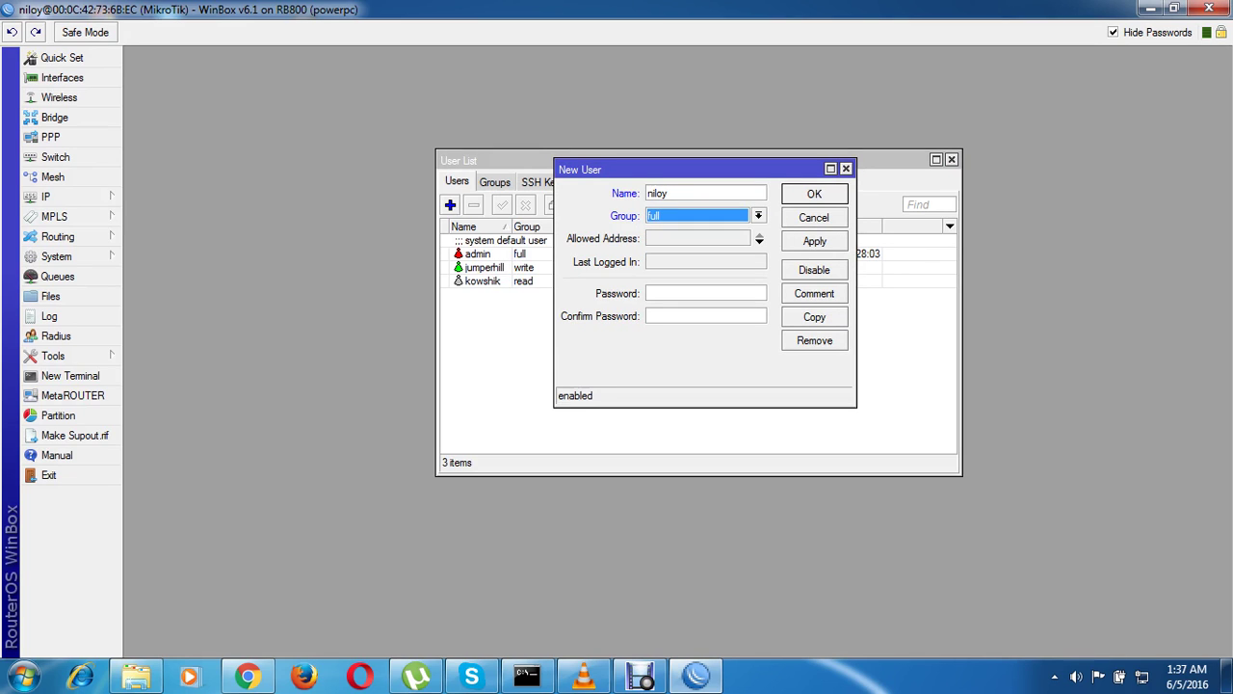
Enter and confirm the full user's password, save it, and close the User List
{"action": "left_click", "coordinate": [706, 293]}
{"action": "type", "text": "***"}
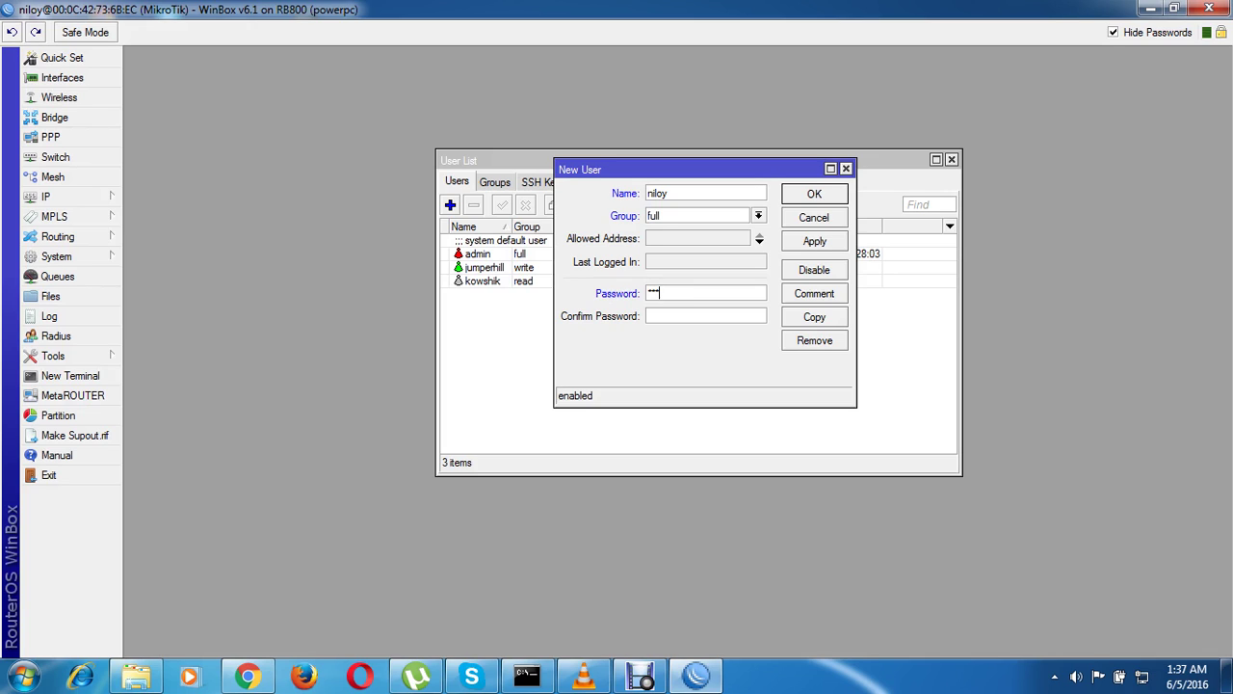
{"action": "type", "text": "**"}
{"action": "key", "text": "Tab"}
{"action": "type", "text": "*****"}
{"action": "left_click", "coordinate": [814, 241]}
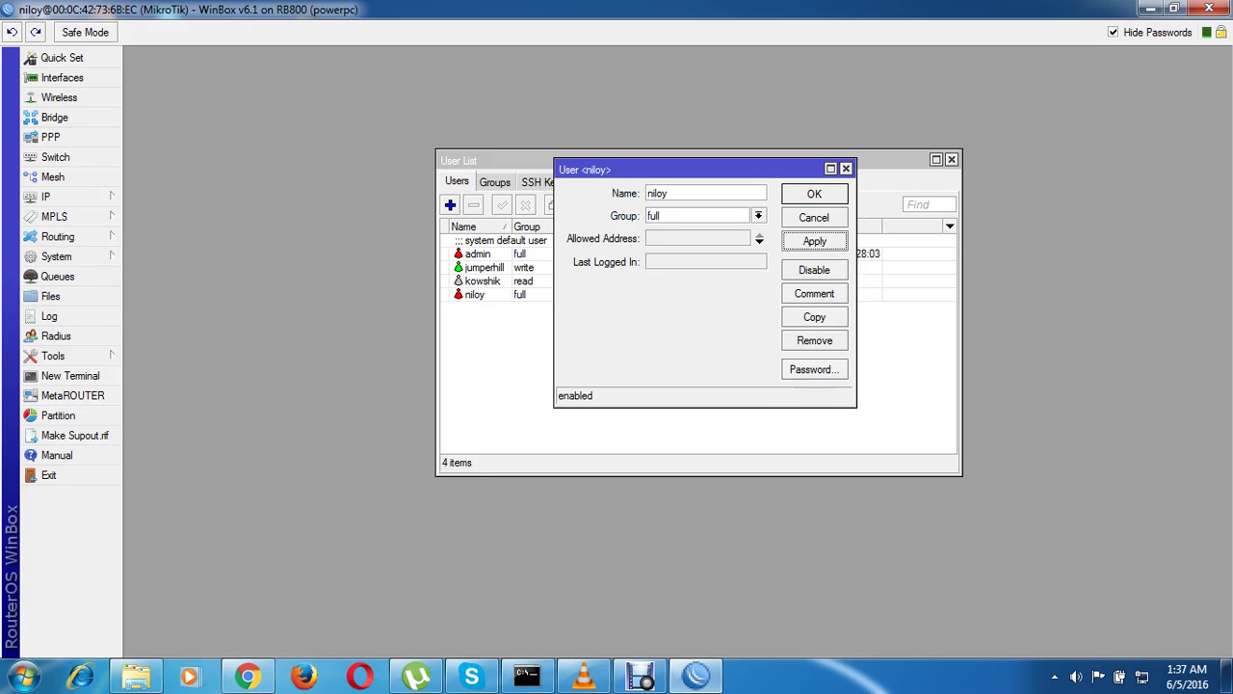
{"action": "left_click", "coordinate": [814, 194]}
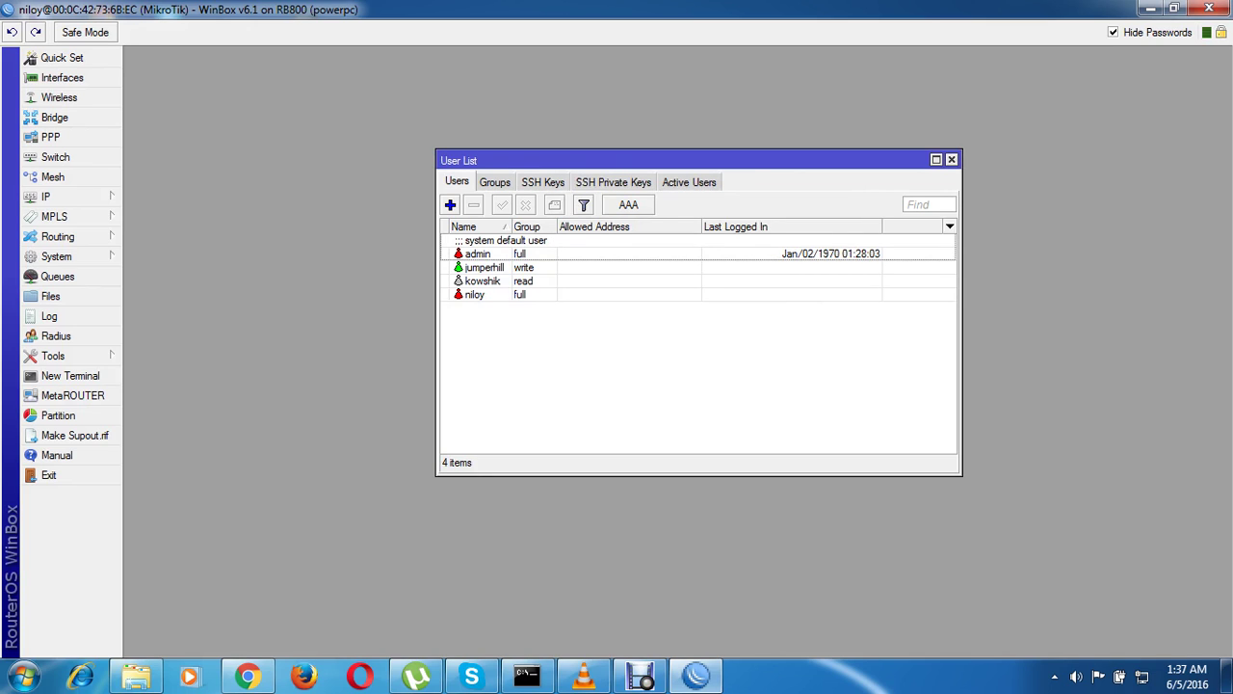
{"action": "left_click", "coordinate": [482, 280]}
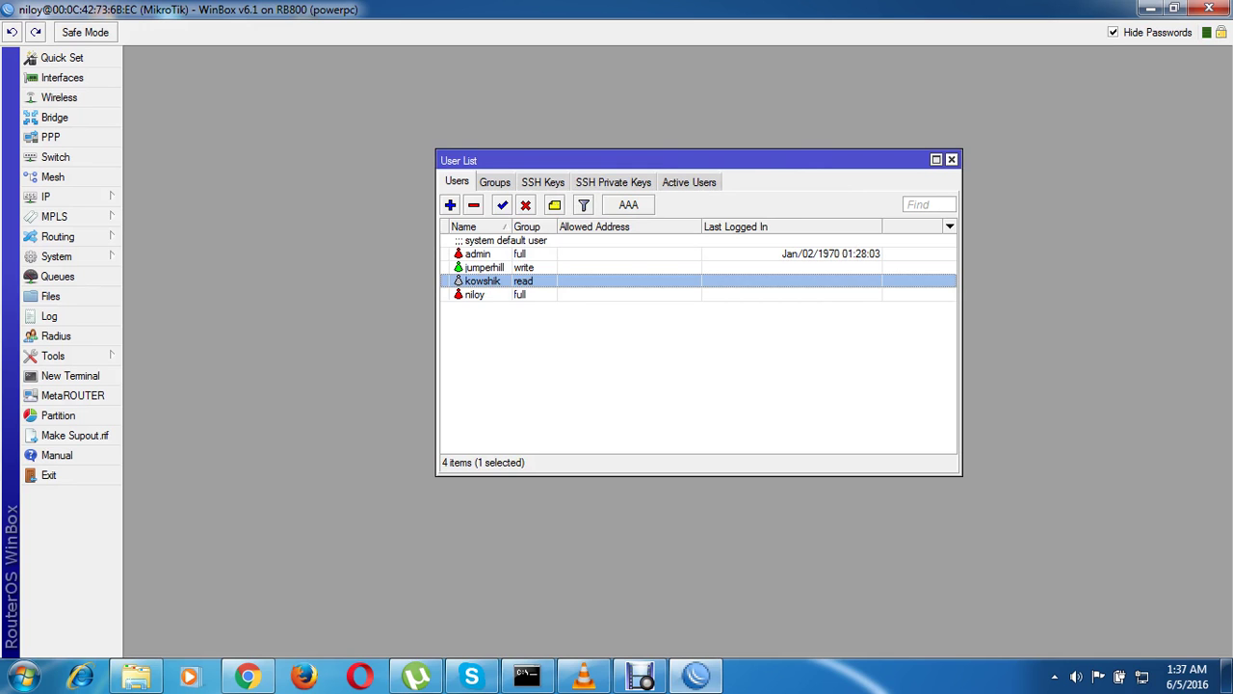
{"action": "left_click", "coordinate": [951, 159]}
Restart WinBox and connect to the router with the read-group user's login and password
{"action": "left_click", "coordinate": [1209, 8]}
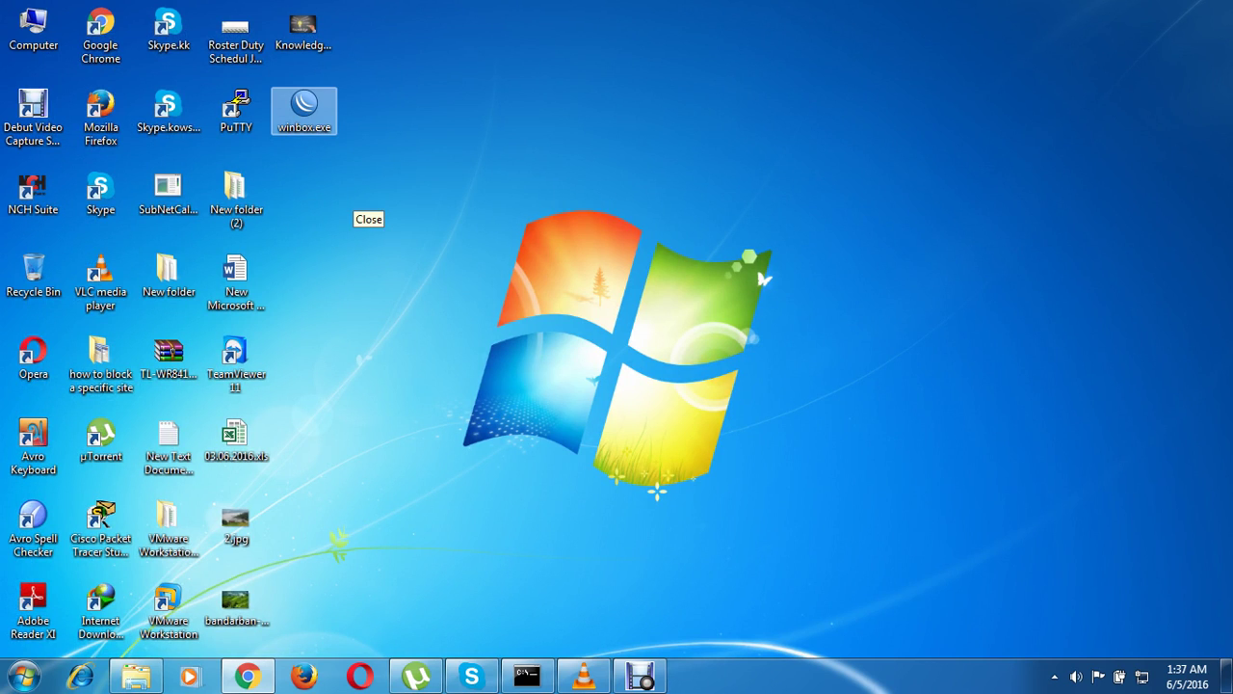
{"action": "double_click", "coordinate": [305, 111]}
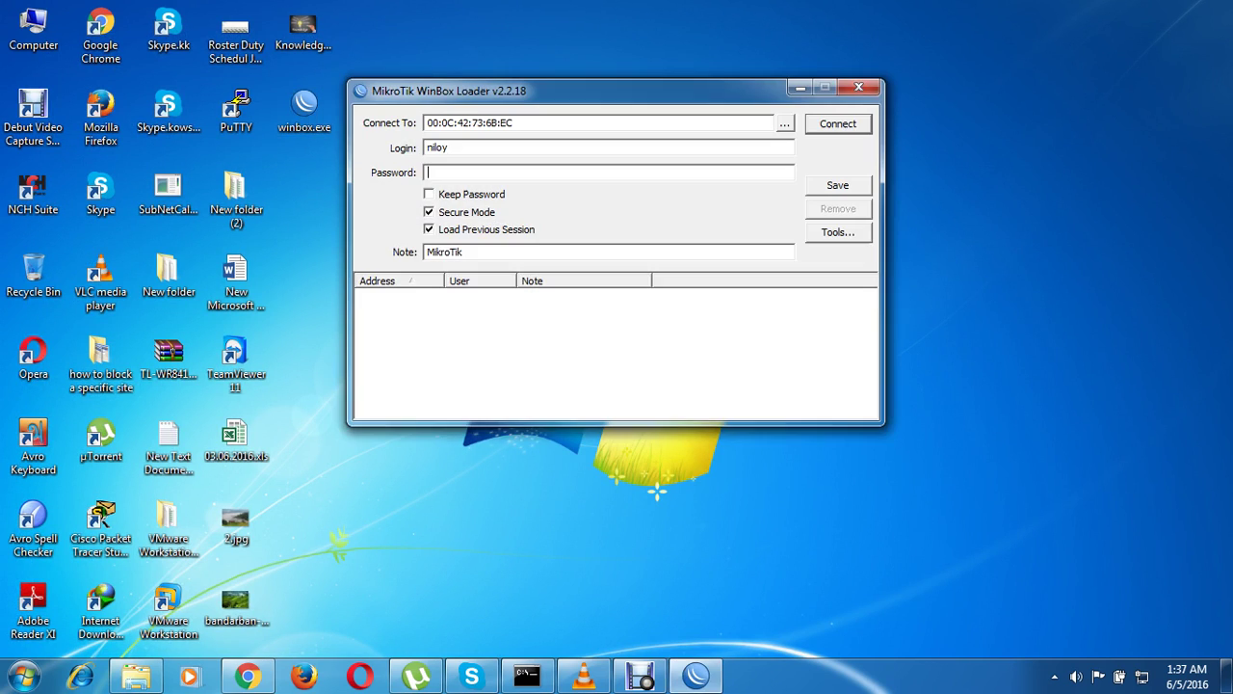
{"action": "key", "text": "BackSpace"}
{"action": "key", "text": "BackSpace"}
{"action": "key", "text": "BackSpace"}
{"action": "key", "text": "BackSpace"}
{"action": "key", "text": "BackSpace"}
{"action": "type", "text": "kowshik"}
{"action": "left_click", "coordinate": [427, 172]}
{"action": "type", "text": "*****"}
{"action": "key", "text": "Return"}
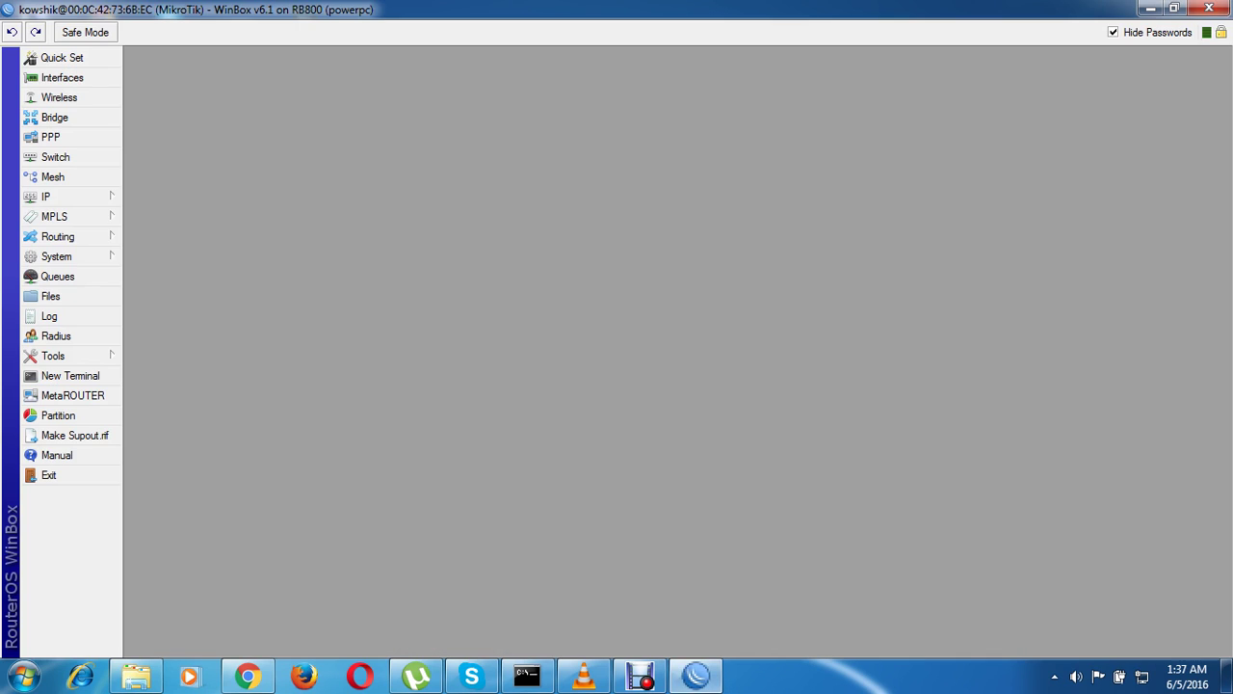
Open IP > Addresses and inspect the LAN and WAN address entries
{"action": "left_click", "coordinate": [57, 196]}
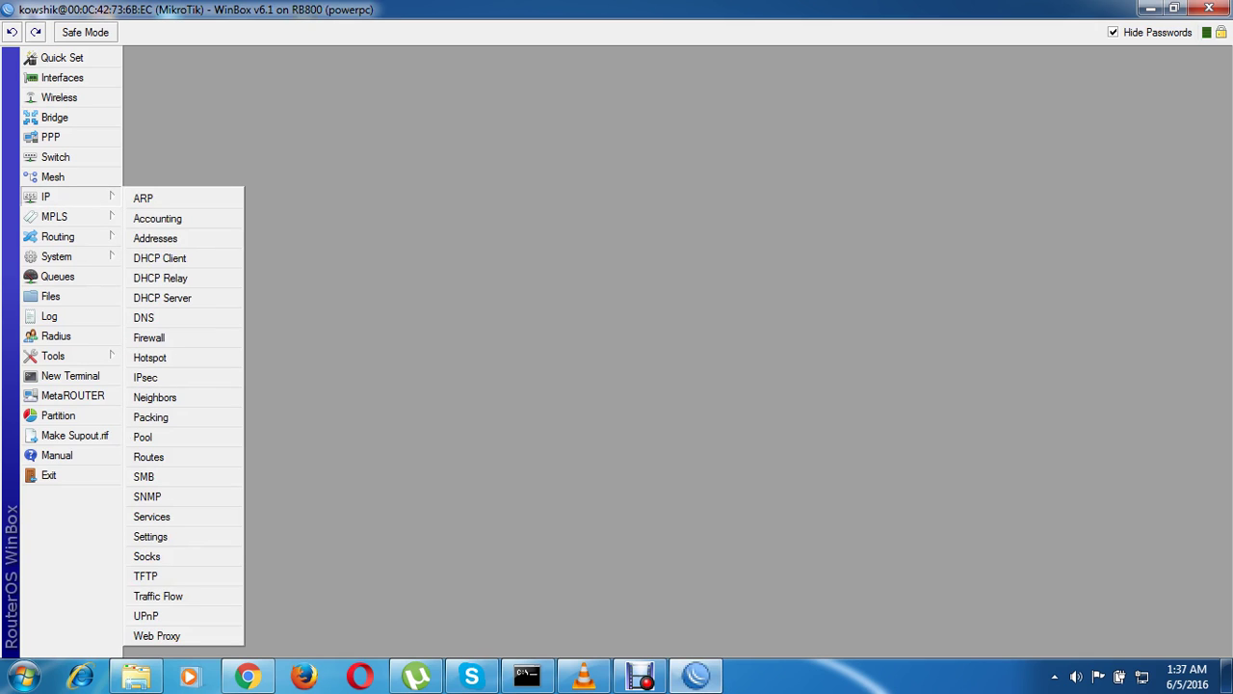
{"action": "left_click", "coordinate": [156, 238]}
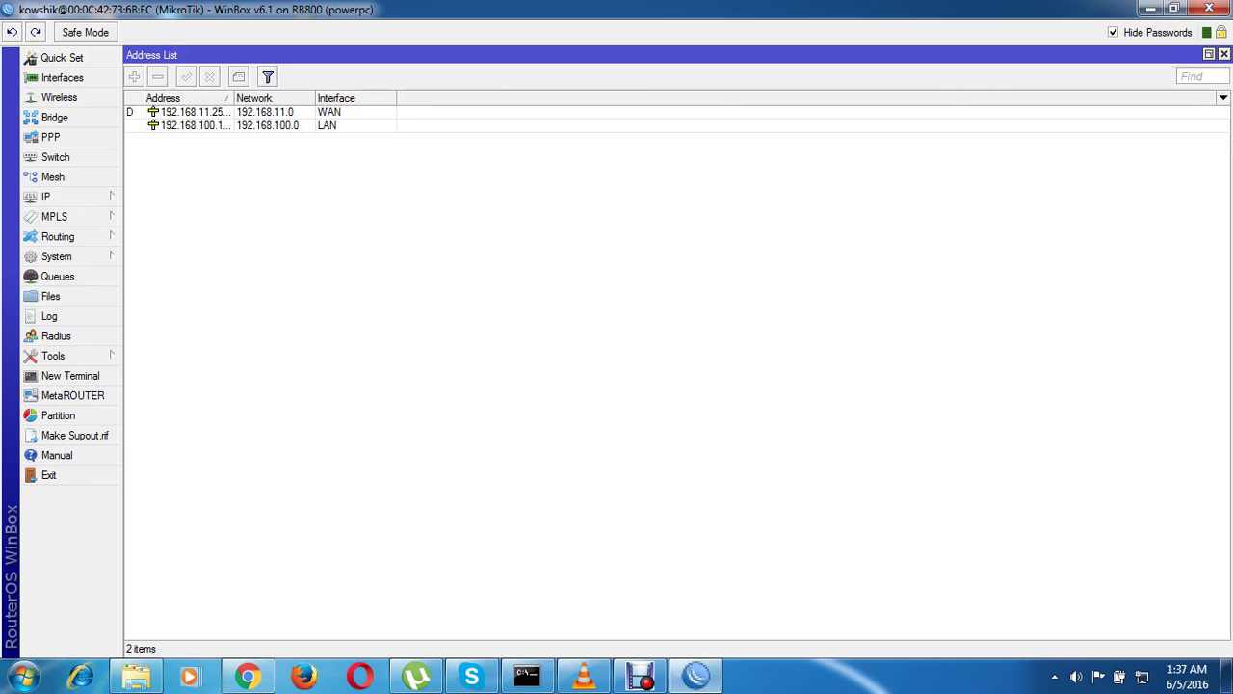
{"action": "left_click", "coordinate": [193, 125]}
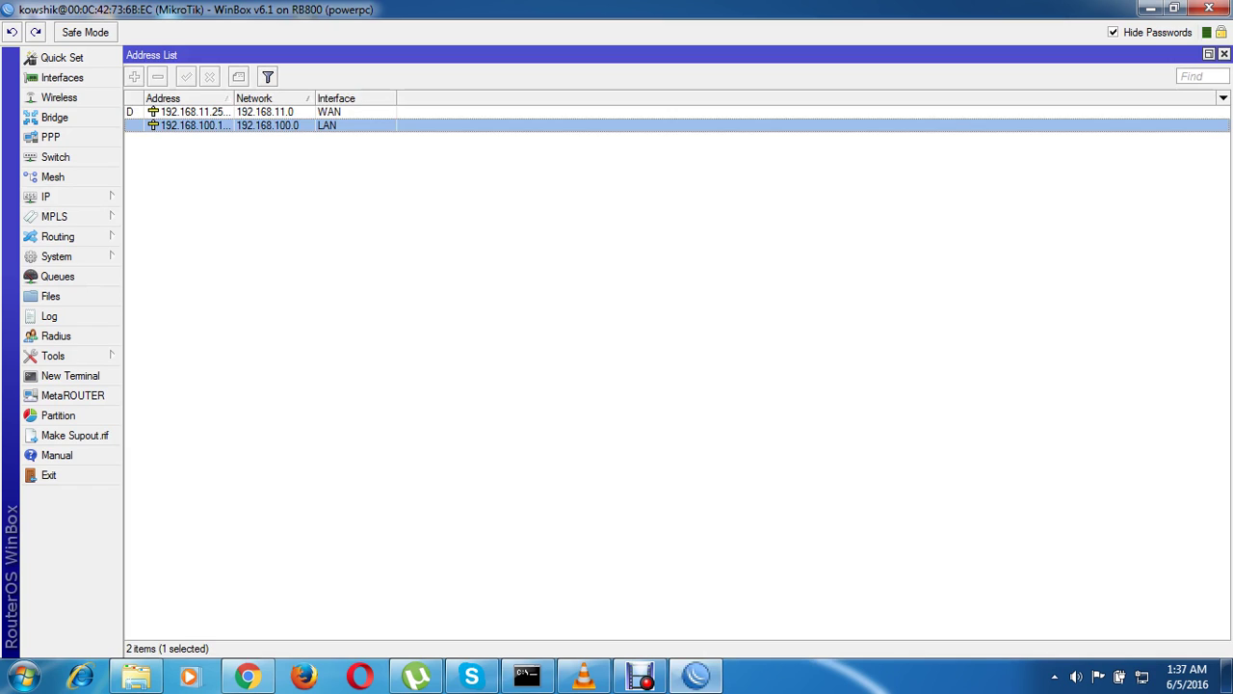
{"action": "left_click", "coordinate": [197, 112]}
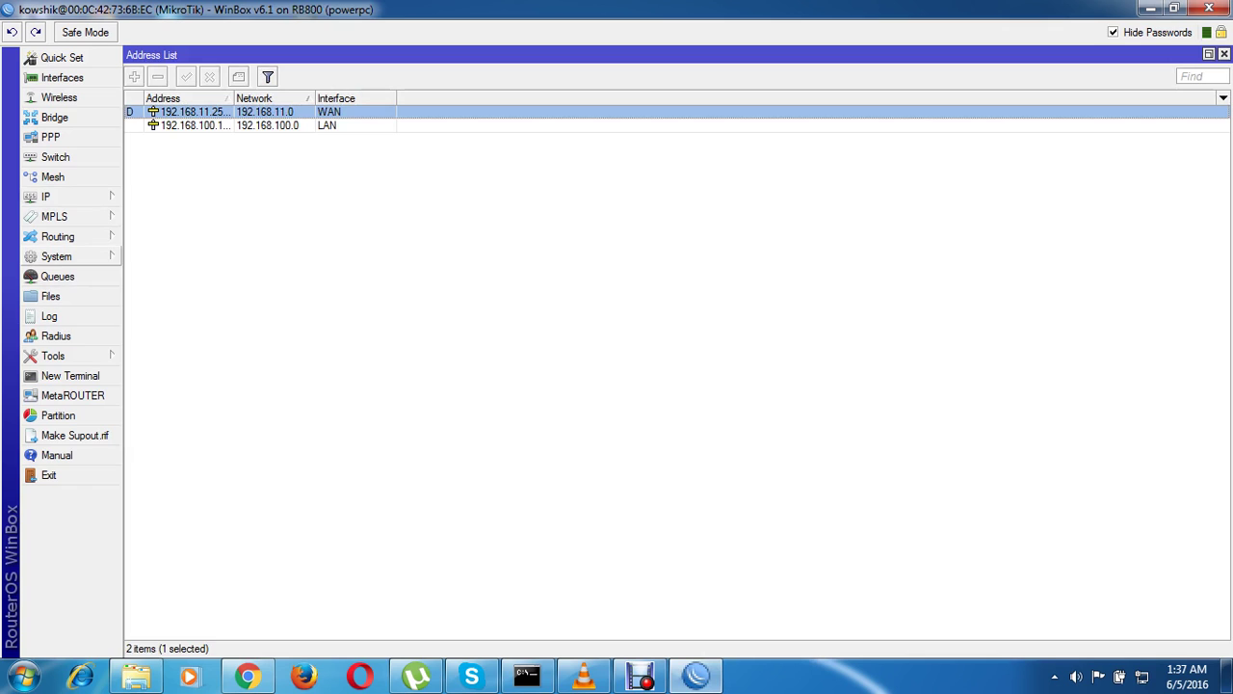
Browse the write and full users in System > Users, then close the list and quit WinBox
{"action": "left_click", "coordinate": [56, 256]}
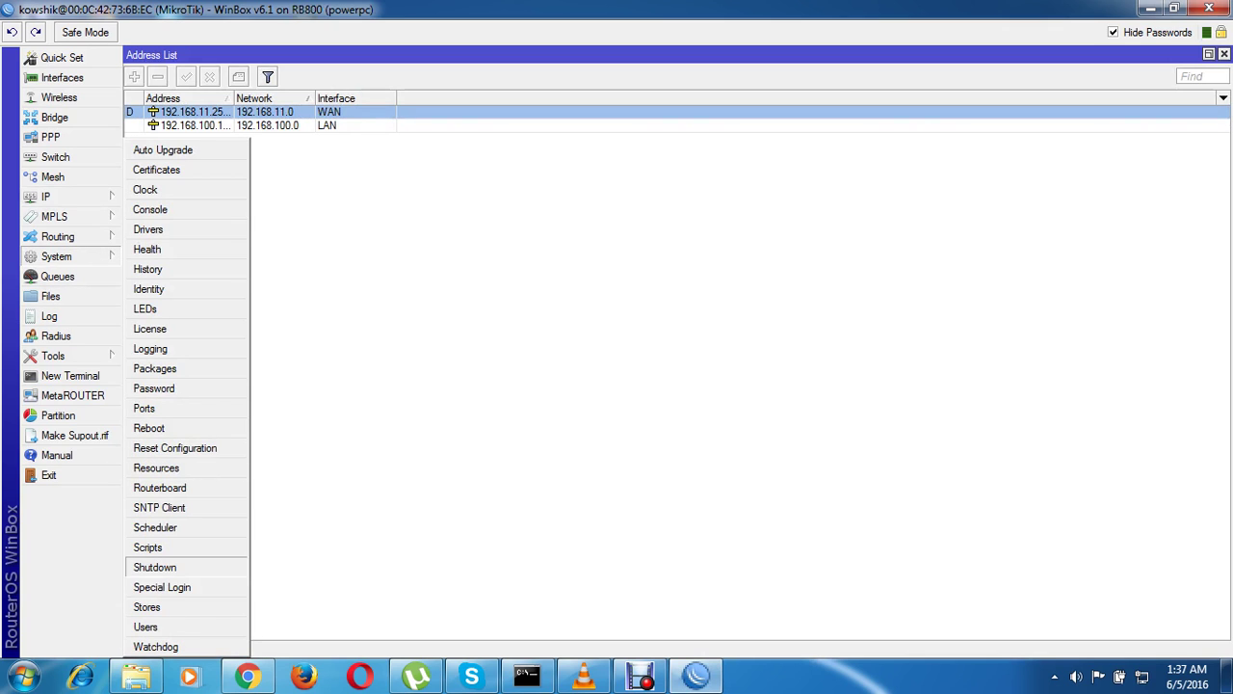
{"action": "left_click", "coordinate": [145, 627]}
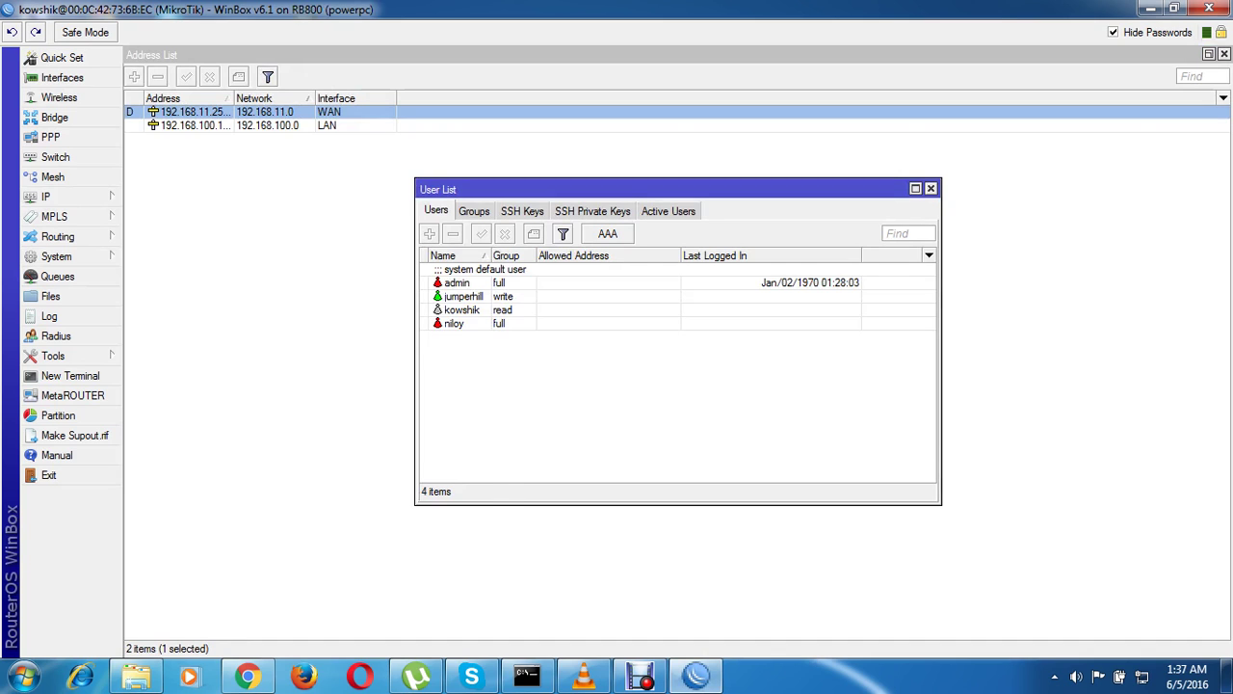
{"action": "left_click", "coordinate": [454, 323]}
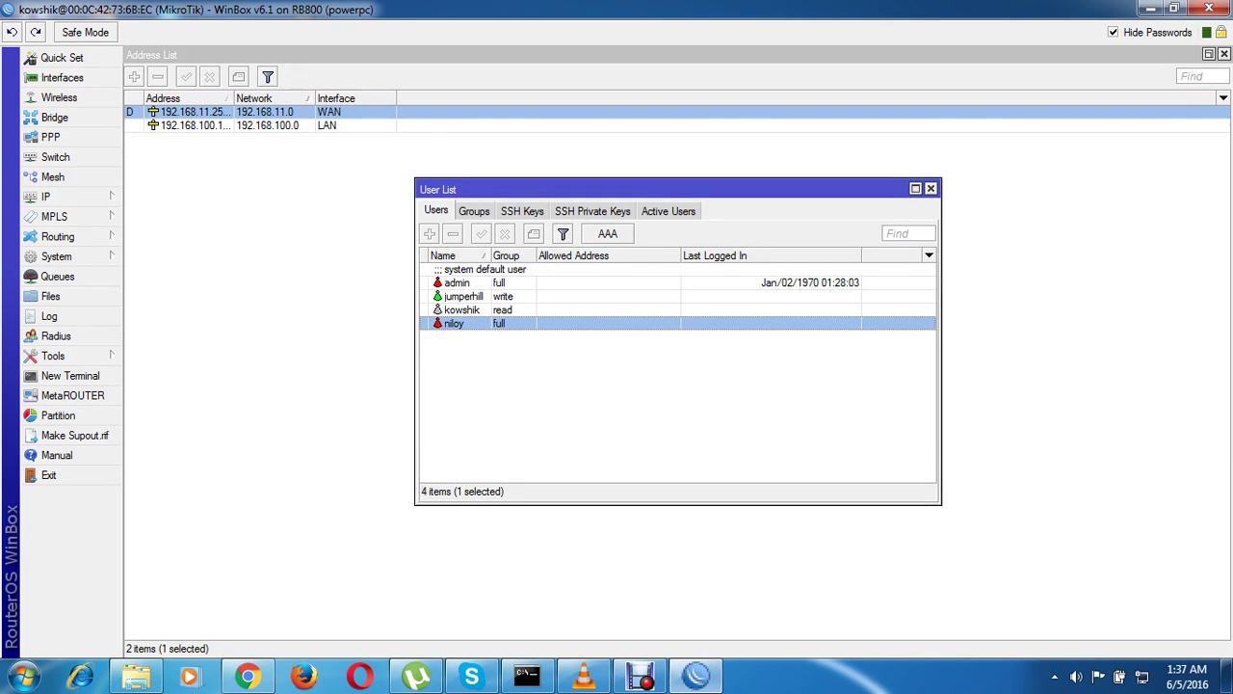
{"action": "left_click_drag", "start_coordinate": [578, 189], "coordinate": [555, 175]}
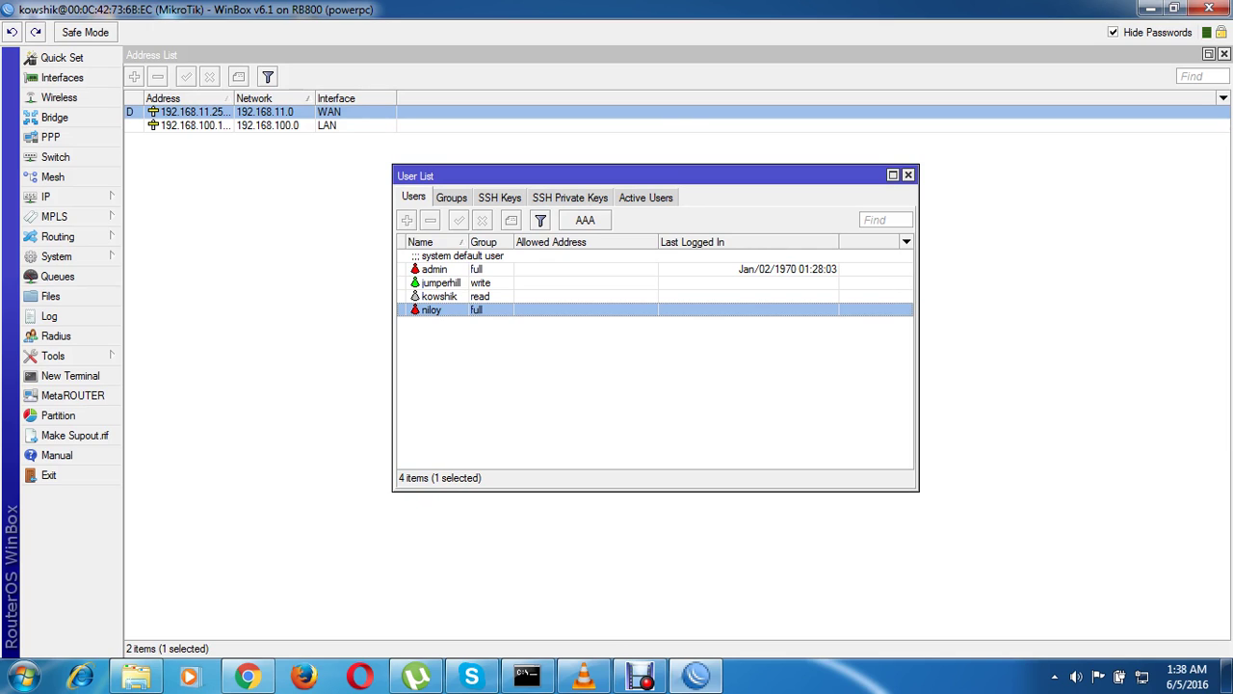
{"action": "left_click", "coordinate": [440, 282]}
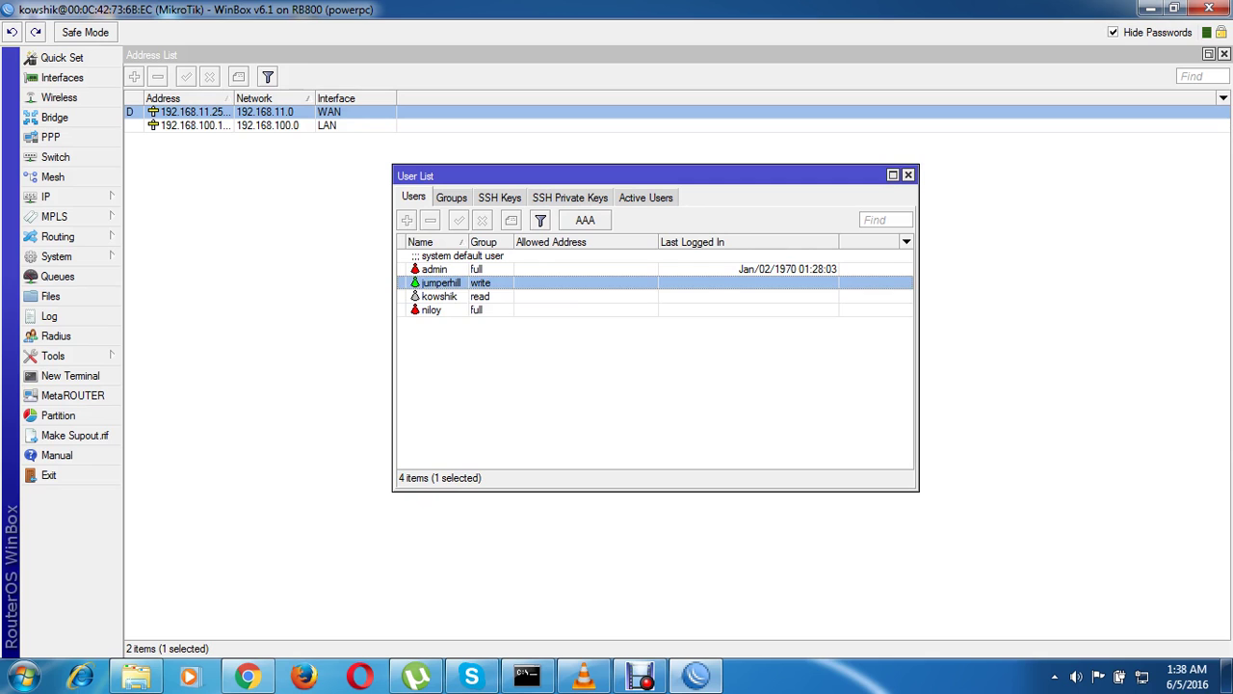
{"action": "left_click", "coordinate": [430, 310]}
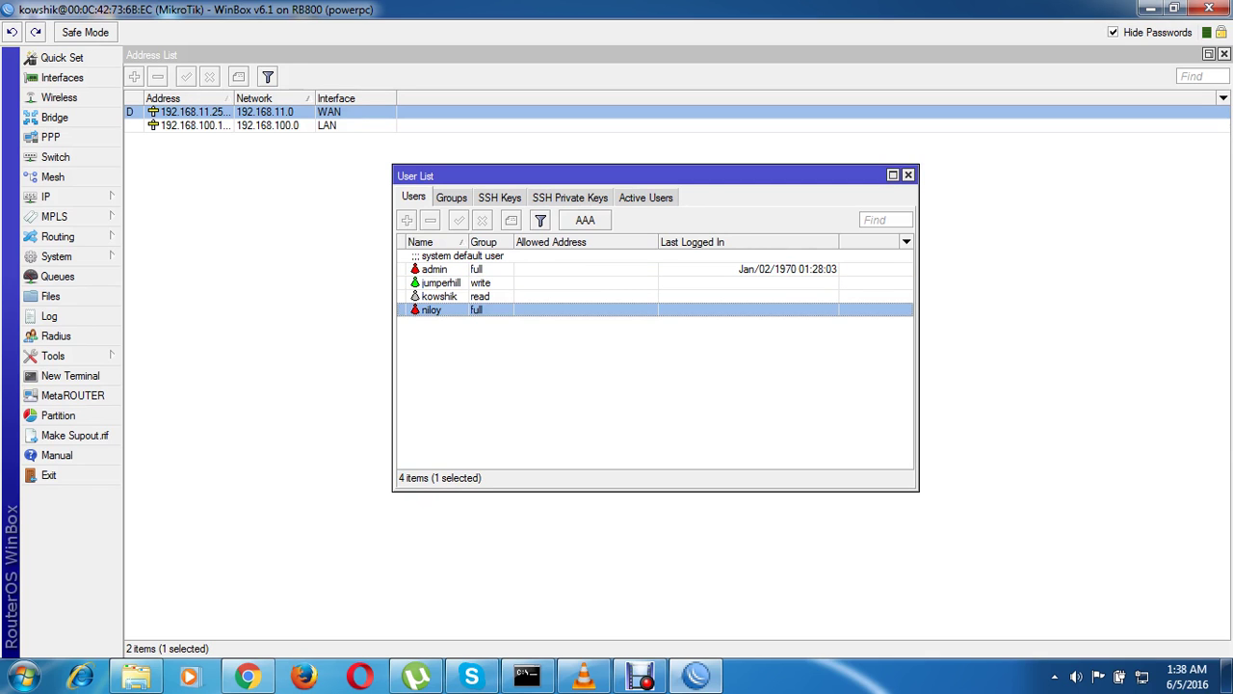
{"action": "left_click", "coordinate": [907, 174]}
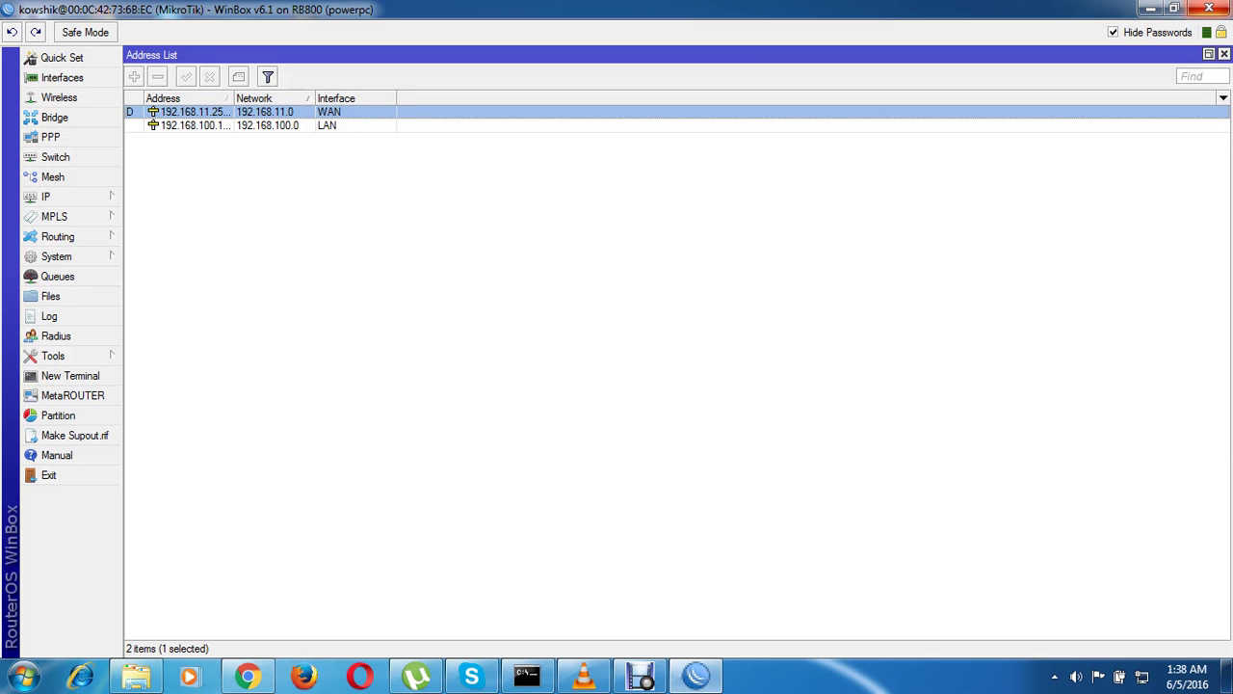
{"action": "left_click", "coordinate": [1209, 8]}
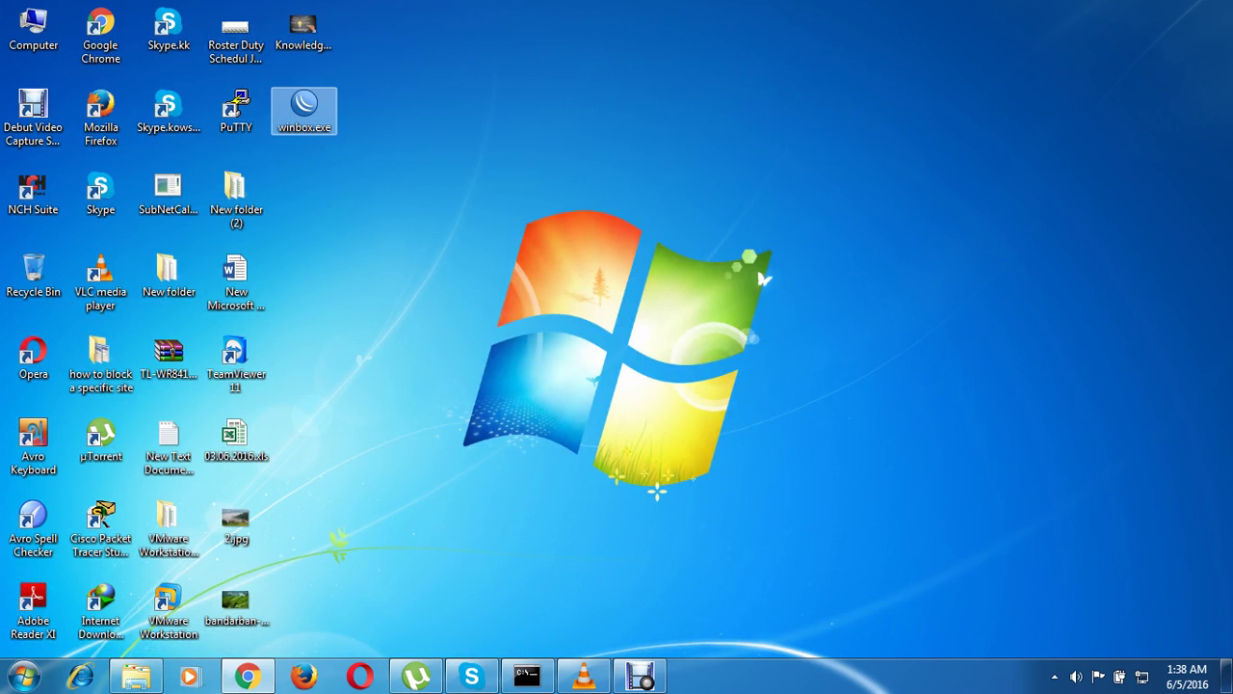
Relaunch WinBox and connect to the router with the full-group user's login and password
{"action": "double_click", "coordinate": [303, 108]}
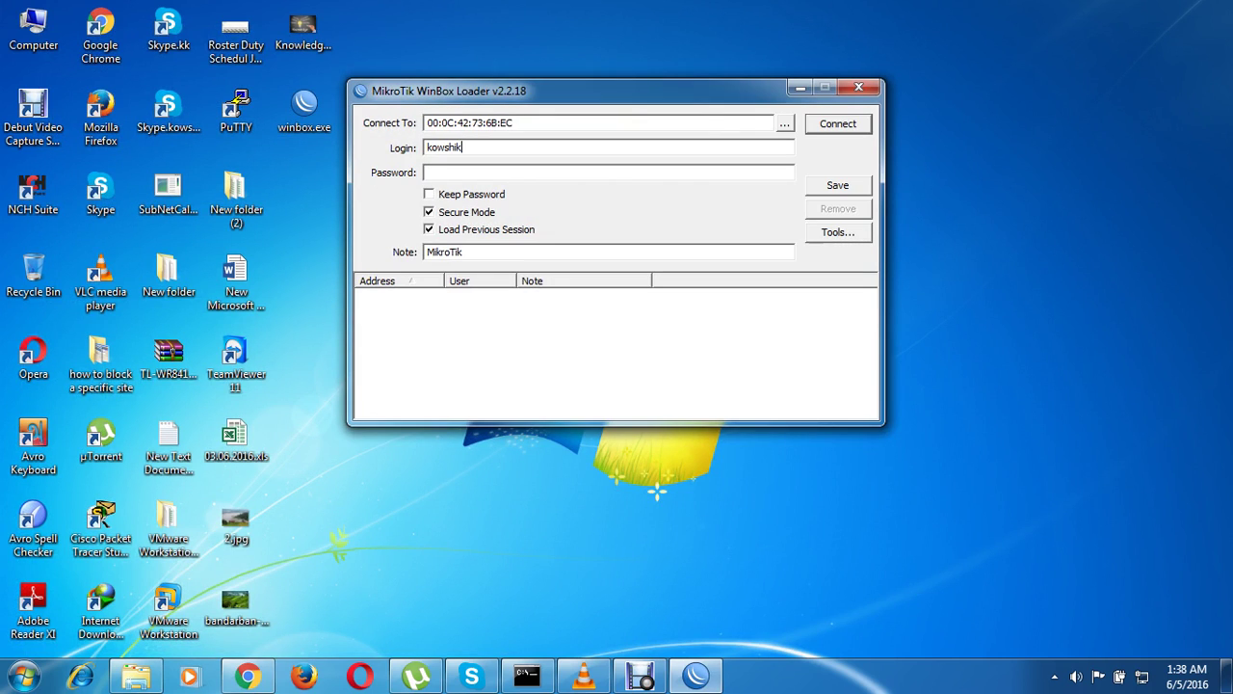
{"action": "key", "text": "BackSpace"}
{"action": "key", "text": "BackSpace"}
{"action": "key", "text": "BackSpace"}
{"action": "key", "text": "BackSpace"}
{"action": "key", "text": "BackSpace"}
{"action": "key", "text": "BackSpace"}
{"action": "key", "text": "BackSpace"}
{"action": "type", "text": "niloy"}
{"action": "key", "text": "Tab"}
{"action": "type", "text": "*****"}
{"action": "key", "text": "Return"}
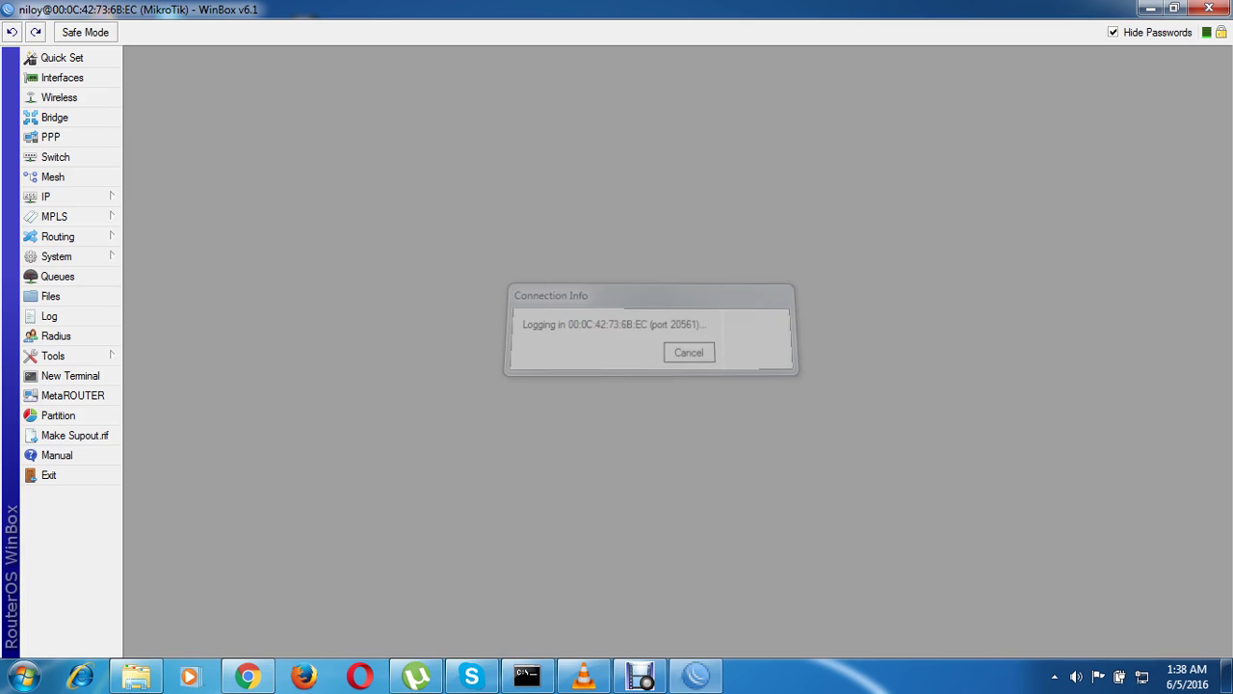
Open IP > Addresses and select the LAN address entry
{"action": "left_click", "coordinate": [57, 196]}
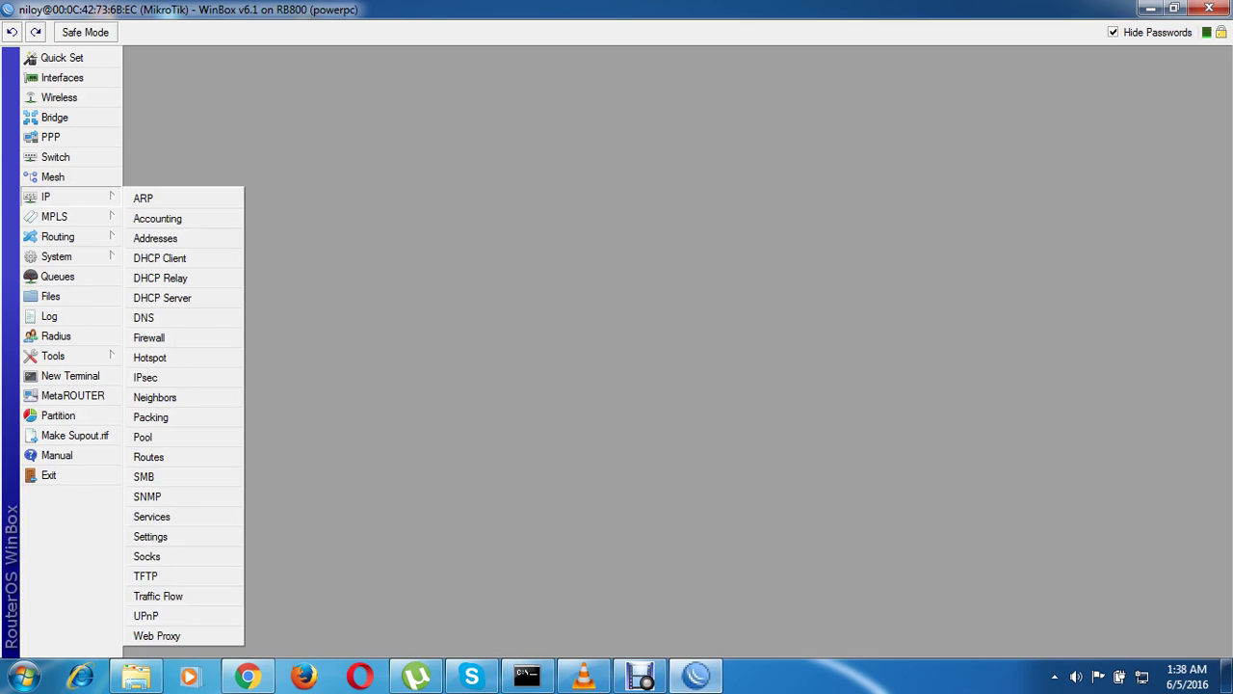
{"action": "left_click", "coordinate": [155, 238]}
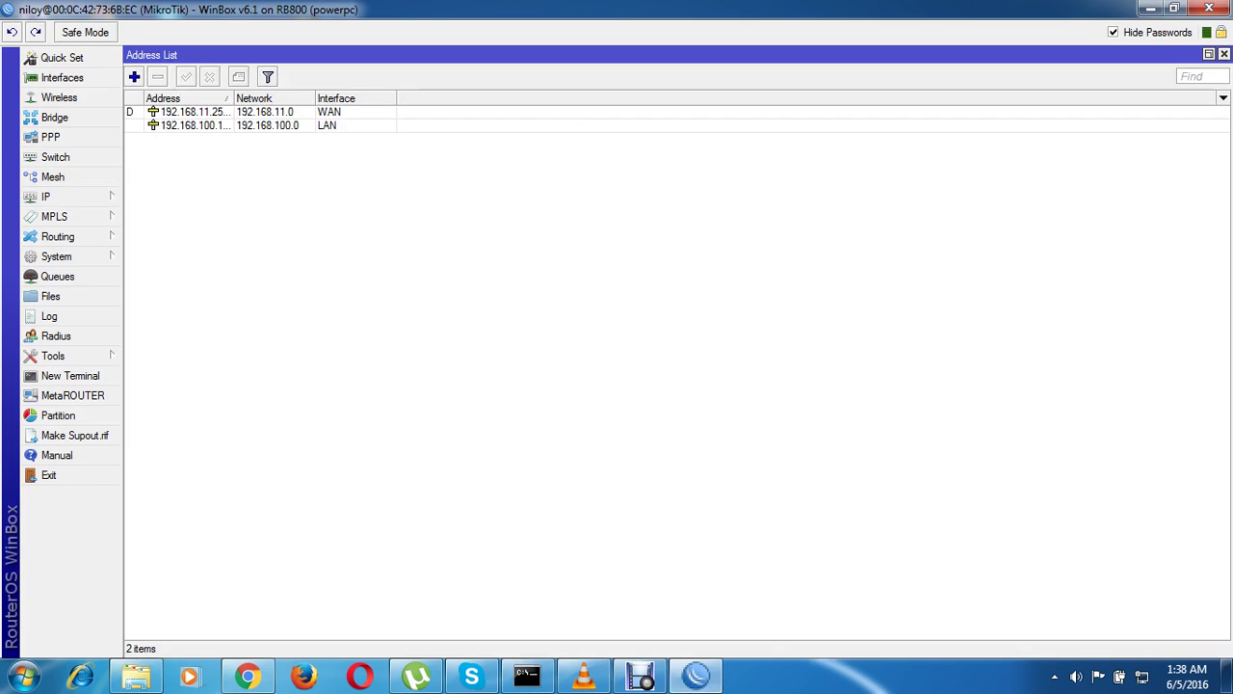
{"action": "left_click", "coordinate": [193, 125]}
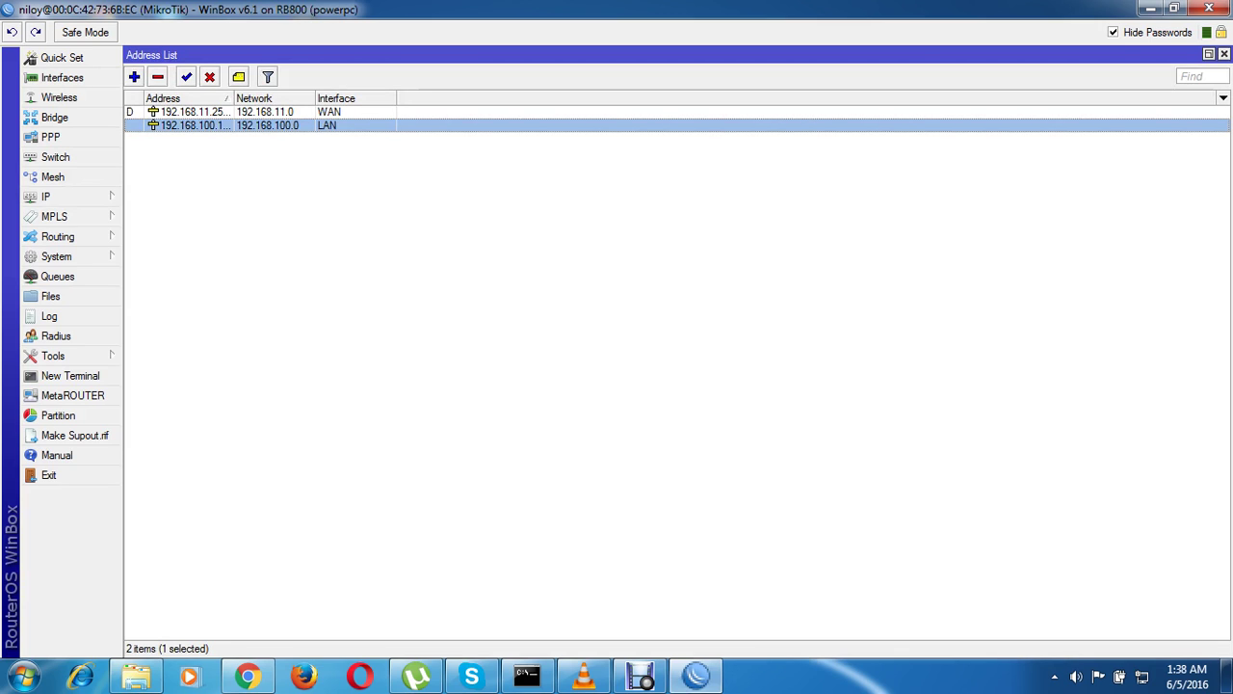